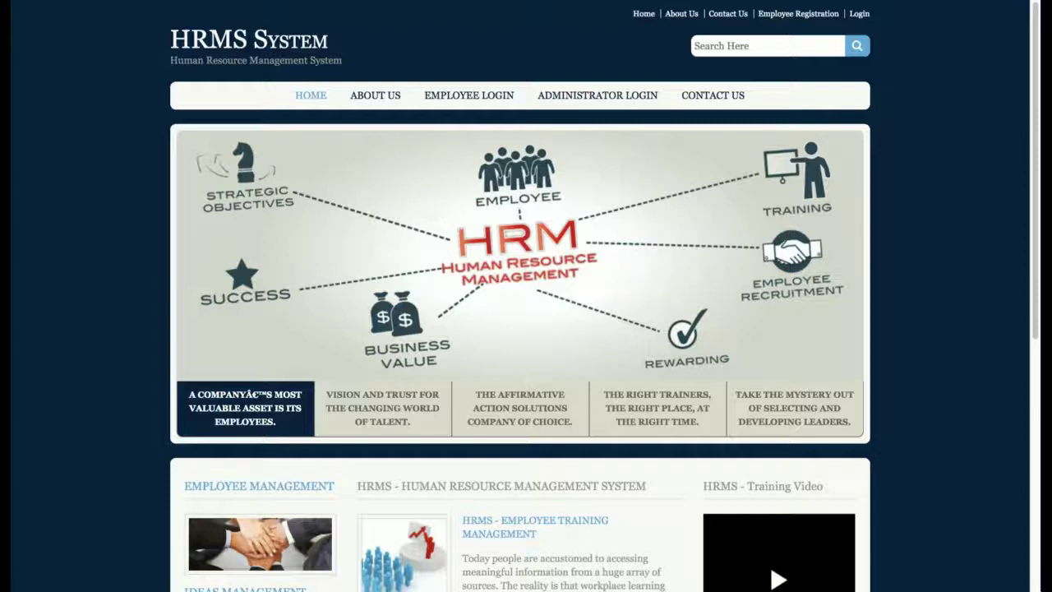
# Step: Cycle the home banner through Vision and Trust, Affirmative Action, Right Trainers and Take the Mystery, then back
pyautogui.scroll(-5, 564, 452)
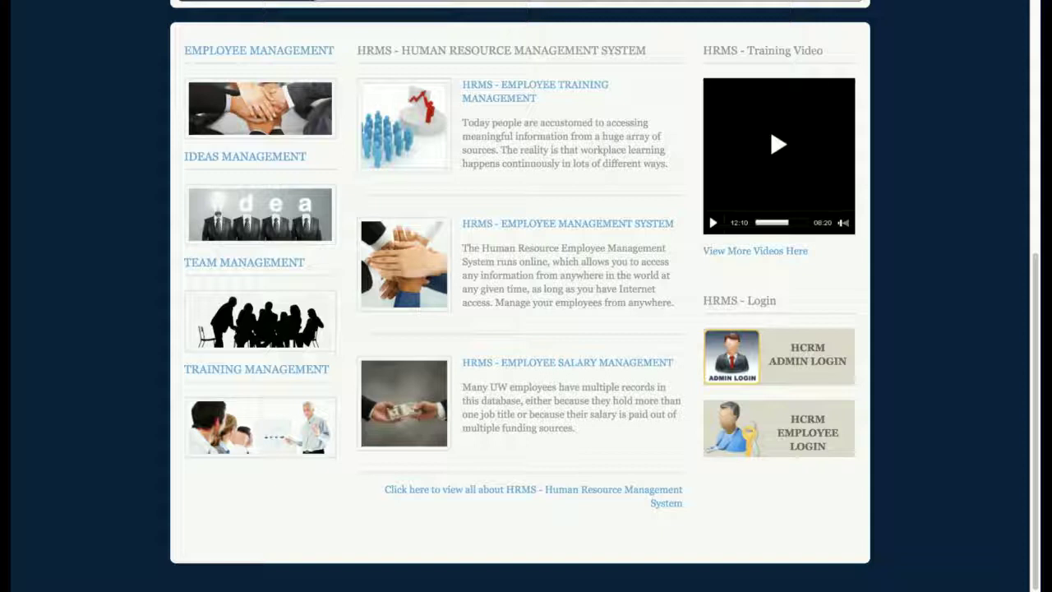
pyautogui.scroll(5, 520, 296)
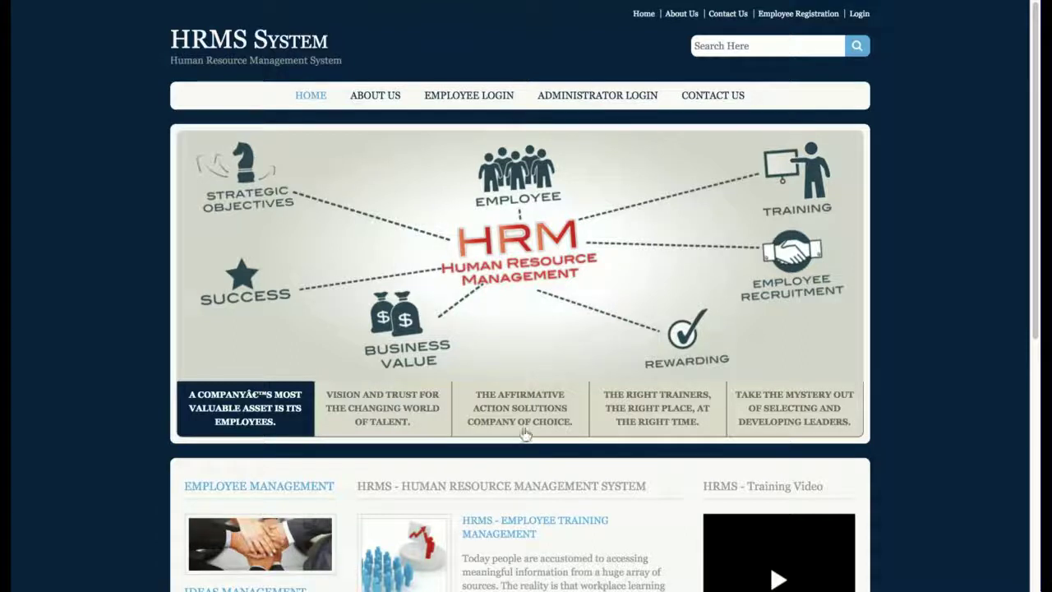
pyautogui.click(400, 406)
pyautogui.click(535, 413)
pyautogui.click(670, 401)
pyautogui.click(751, 406)
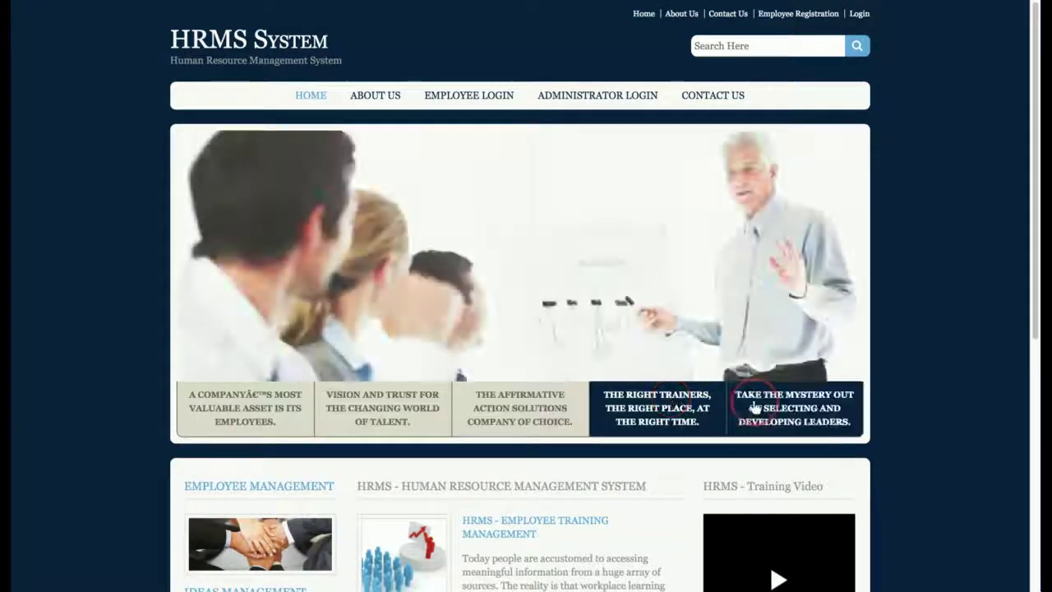
pyautogui.click(657, 407)
pyautogui.click(520, 407)
pyautogui.click(217, 408)
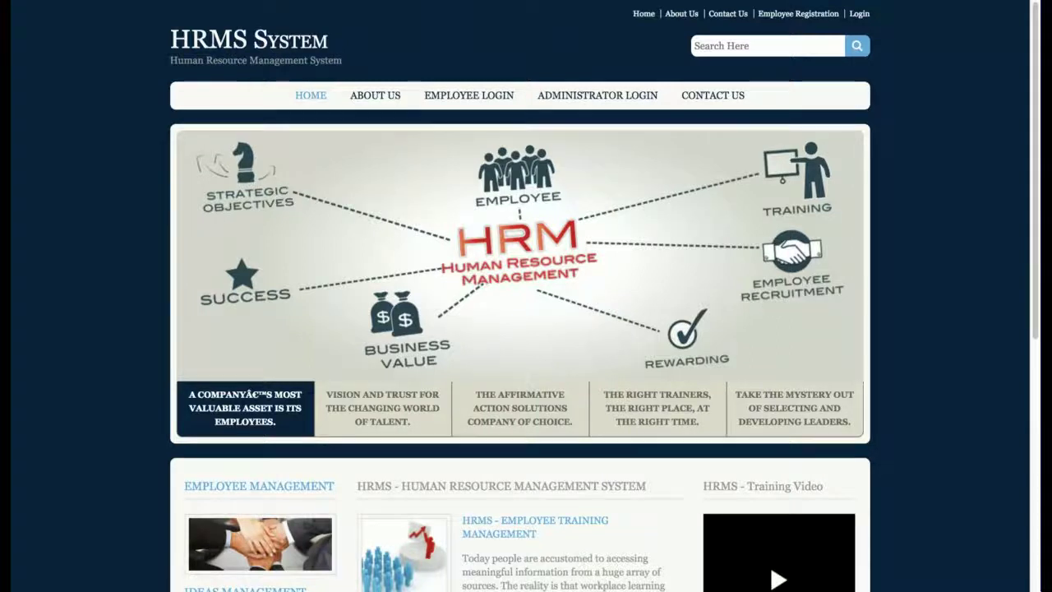
# Step: Scroll the home page and browse the banner slides again, ending on Vision and Trust
pyautogui.scroll(-5, 253, 347)
pyautogui.scroll(5, 252, 347)
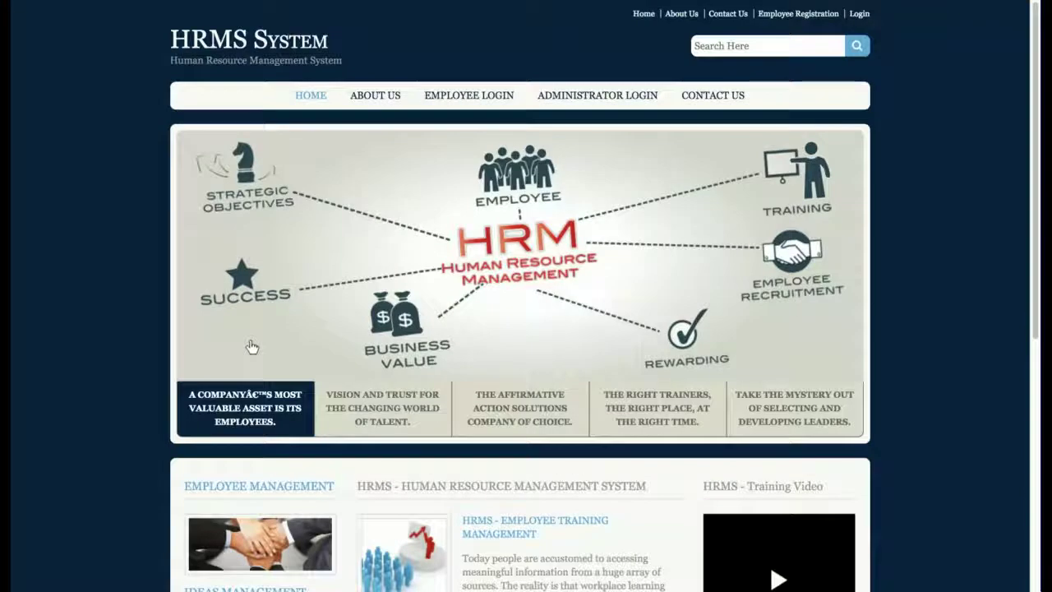
pyautogui.scroll(-5, 961, 332)
pyautogui.scroll(5, 978, 330)
pyautogui.scroll(-5, 977, 330)
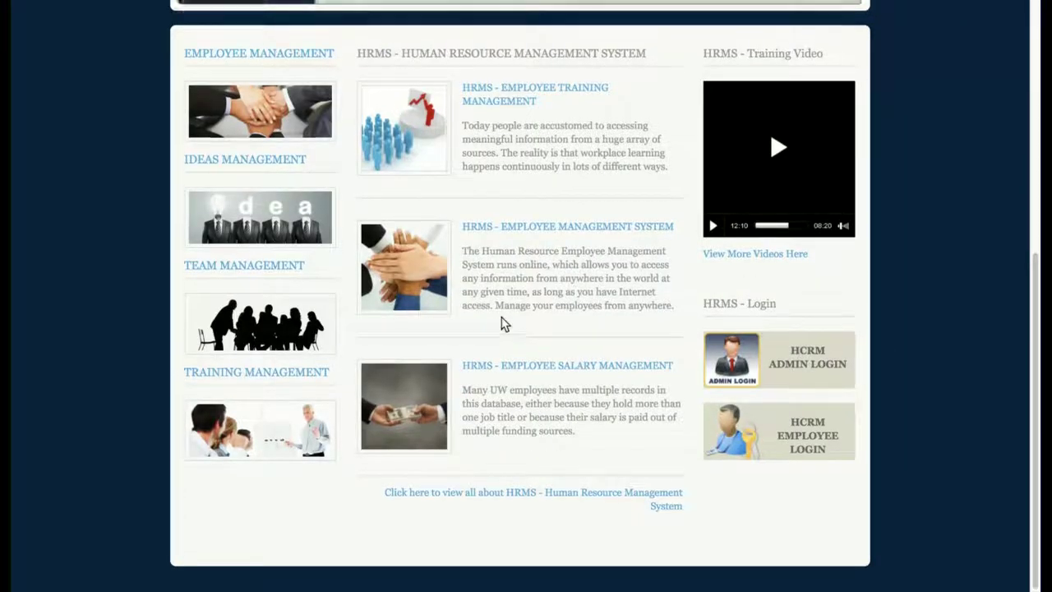
pyautogui.scroll(5, 505, 324)
pyautogui.click(368, 421)
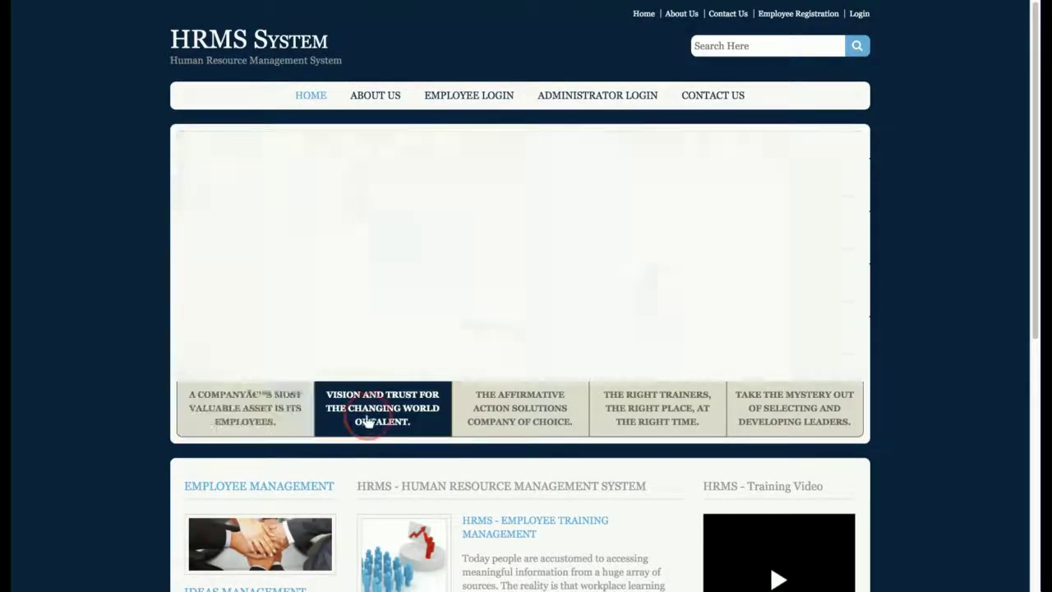
pyautogui.click(681, 417)
pyautogui.click(781, 417)
pyautogui.click(521, 422)
pyautogui.click(366, 417)
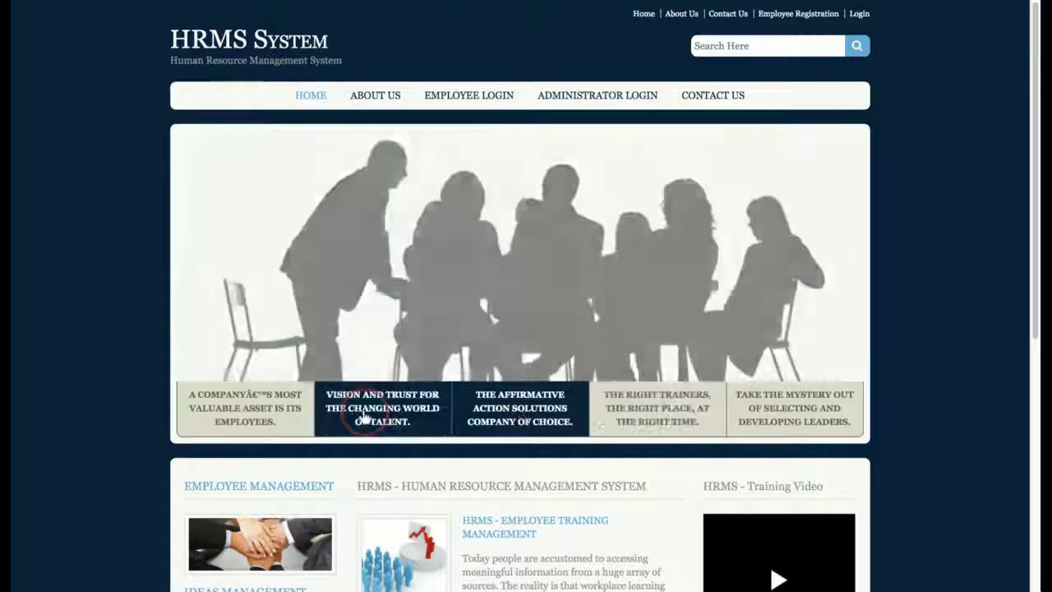
# Step: Open the About Us page and select its introduction paragraphs
pyautogui.scroll(-5, 496, 378)
pyautogui.scroll(5, 495, 340)
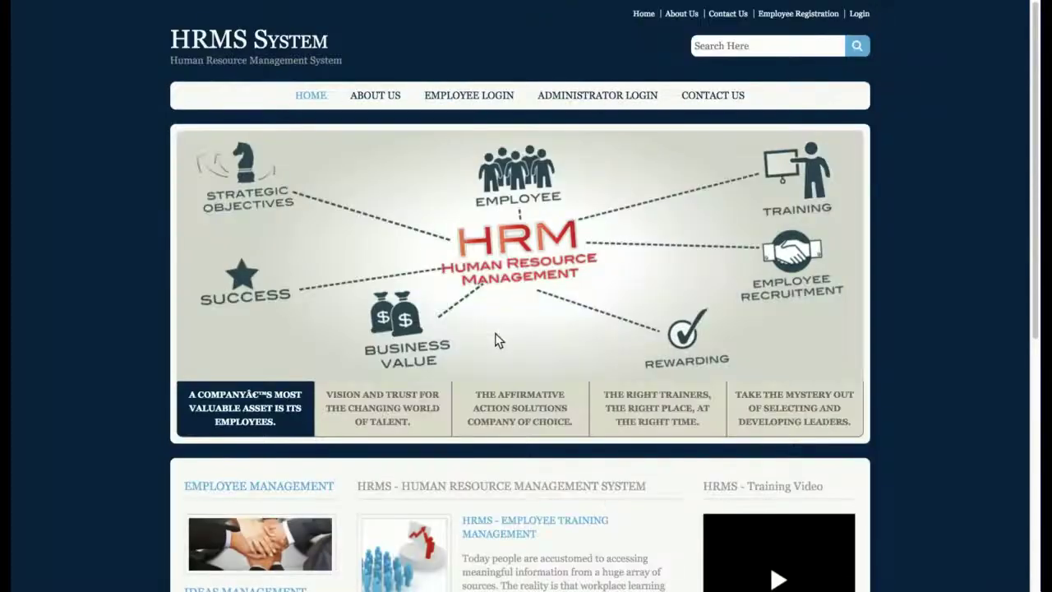
pyautogui.click(376, 96)
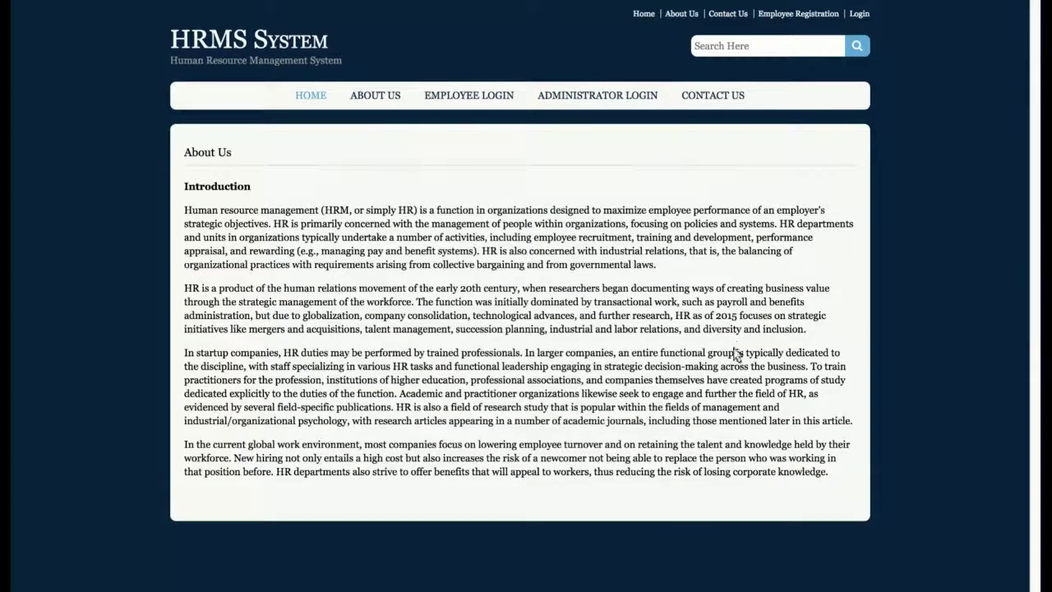
pyautogui.moveTo(272, 227); pyautogui.dragTo(657, 502)
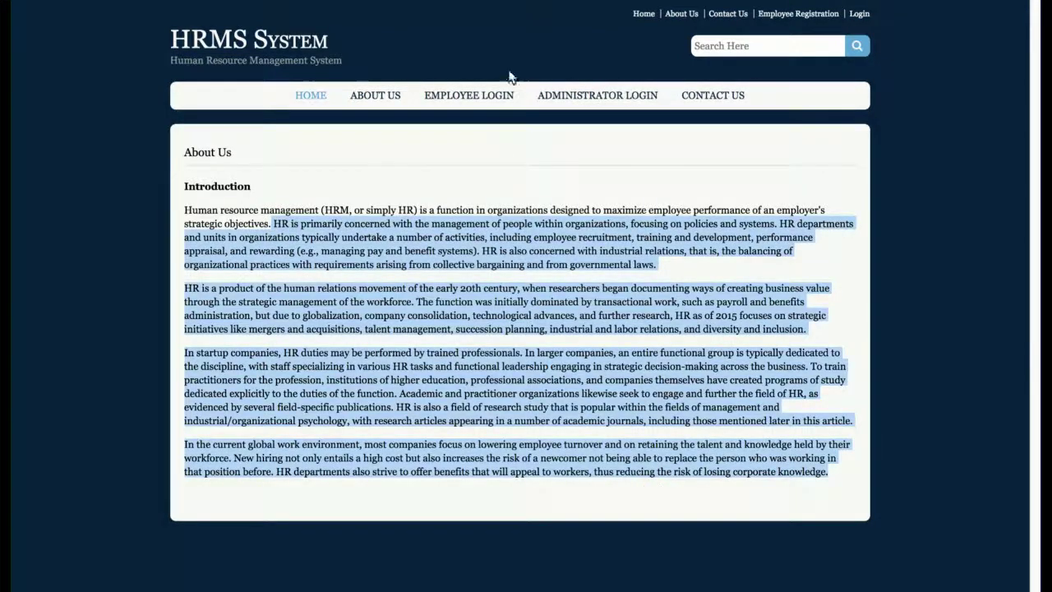
# Step: Visit the Employee Login, Administrator Login and Contact Us forms, ending on Employee Login
pyautogui.click(473, 99)
pyautogui.click(618, 99)
pyautogui.click(704, 98)
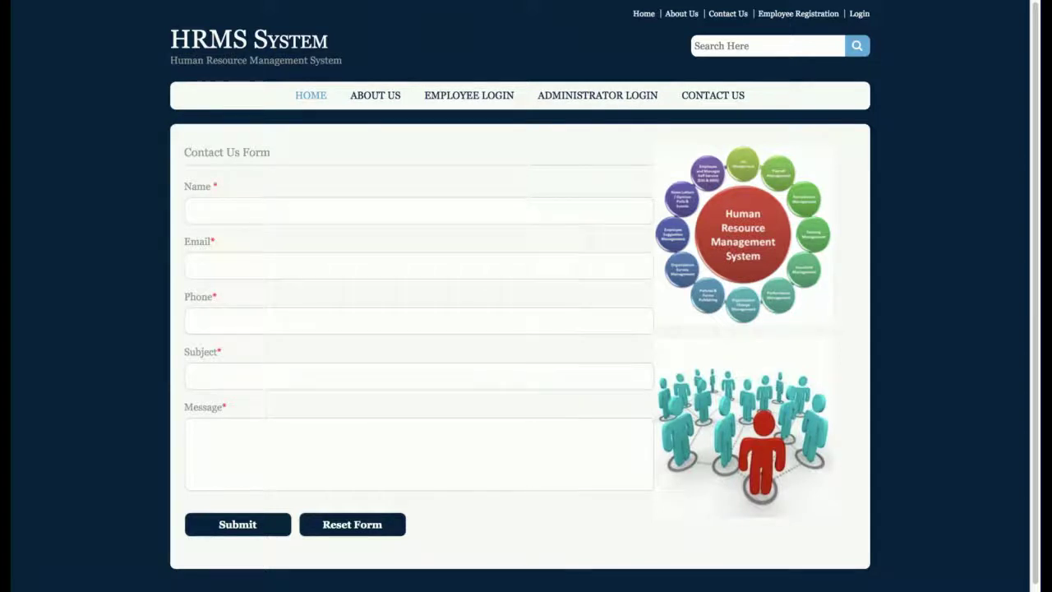
pyautogui.click(469, 94)
pyautogui.click(471, 96)
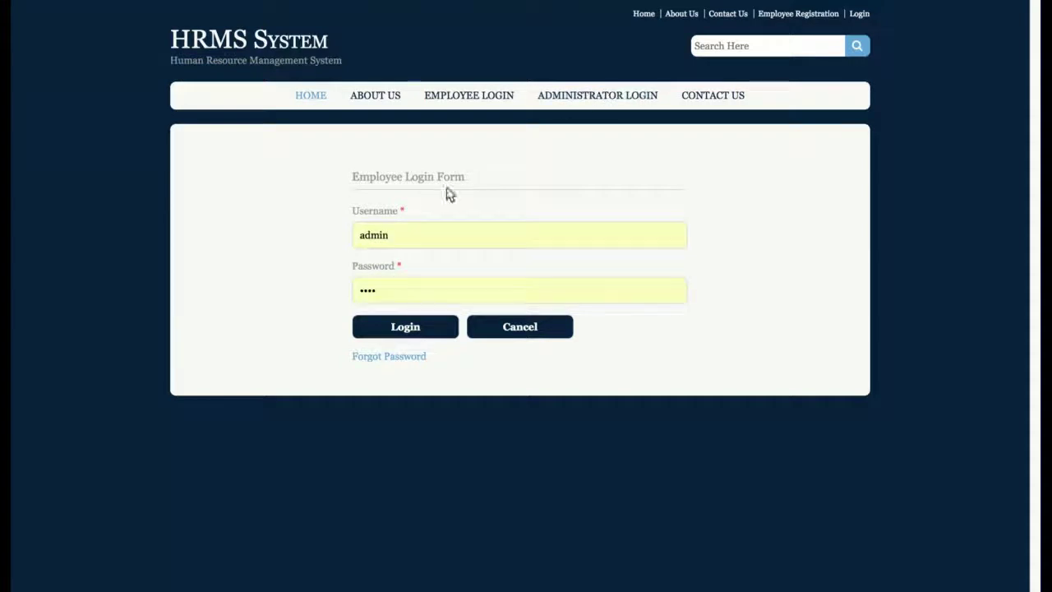
# Step: Append 23423 to the username and submit the login, triggering the Invalid User/Password error
pyautogui.click(430, 241)
pyautogui.write('23423')
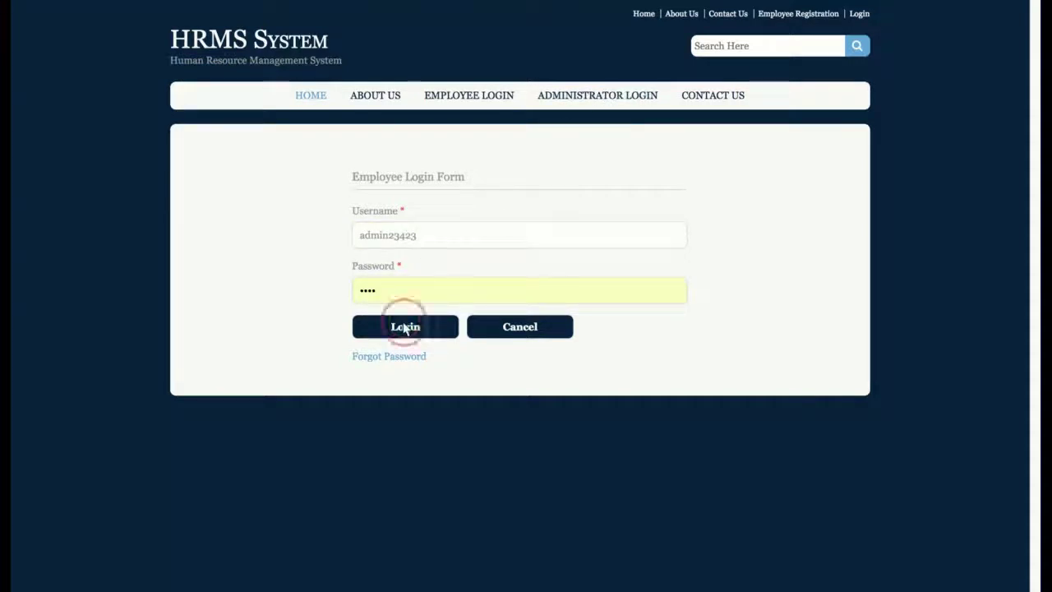
pyautogui.click(403, 328)
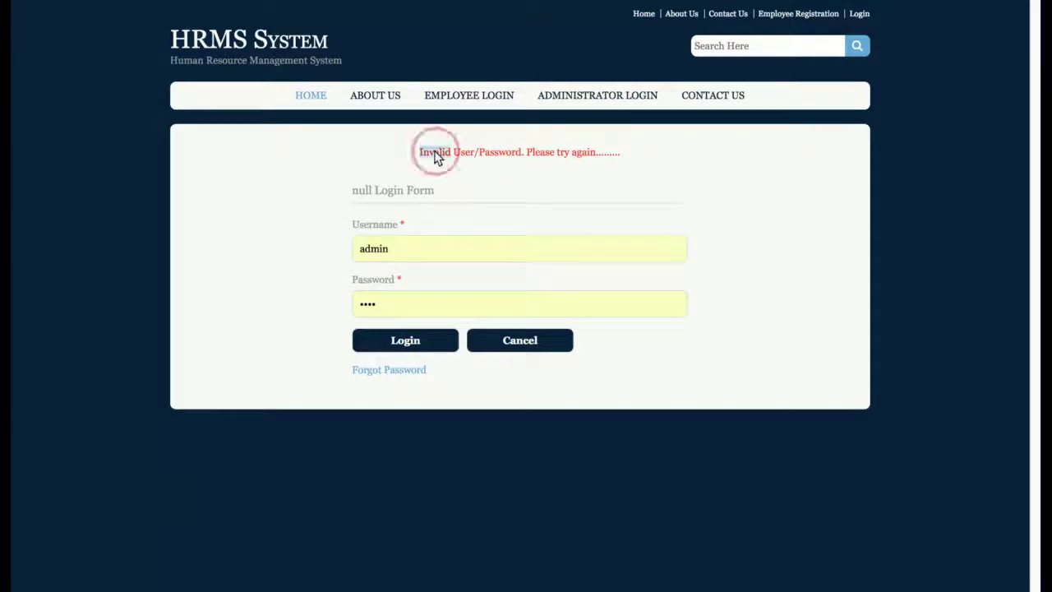
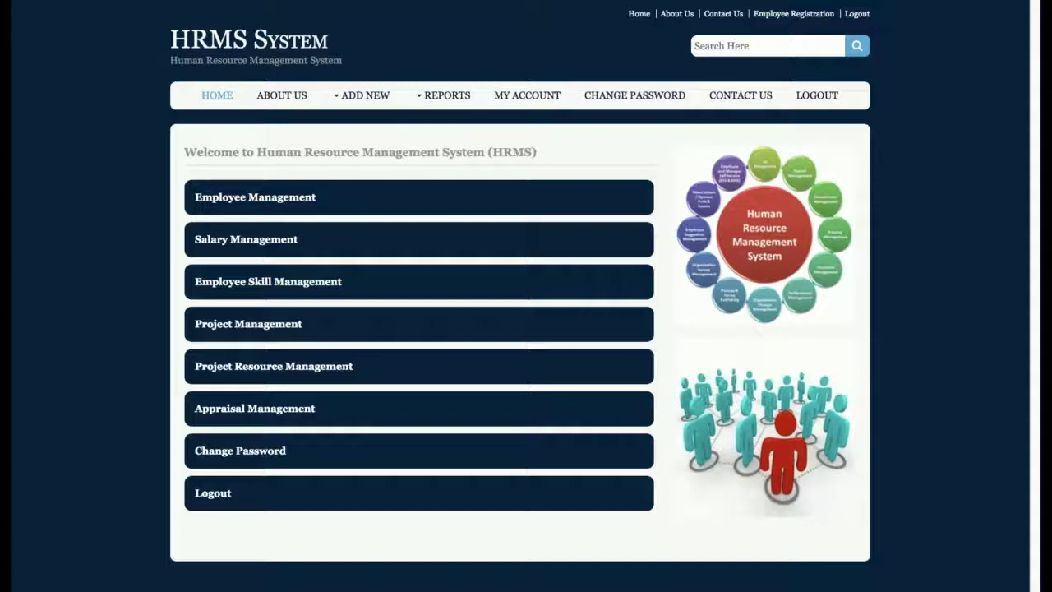
# Step: Sign out of the administrator account back to the login page
pyautogui.moveTo(363, 99)
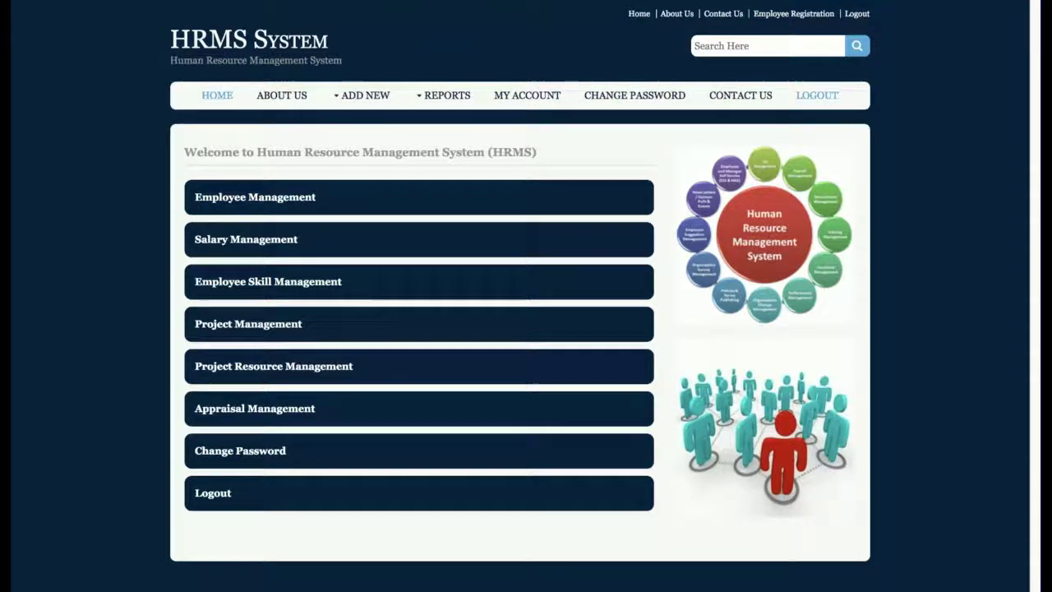
pyautogui.moveTo(184, 99); pyautogui.dragTo(879, 90)
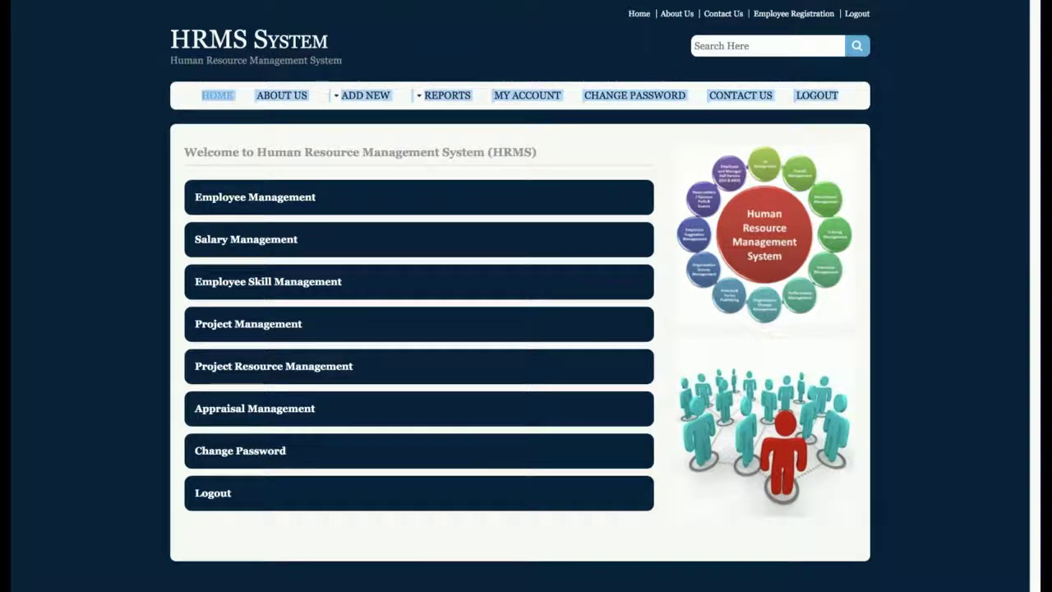
pyautogui.click(881, 92)
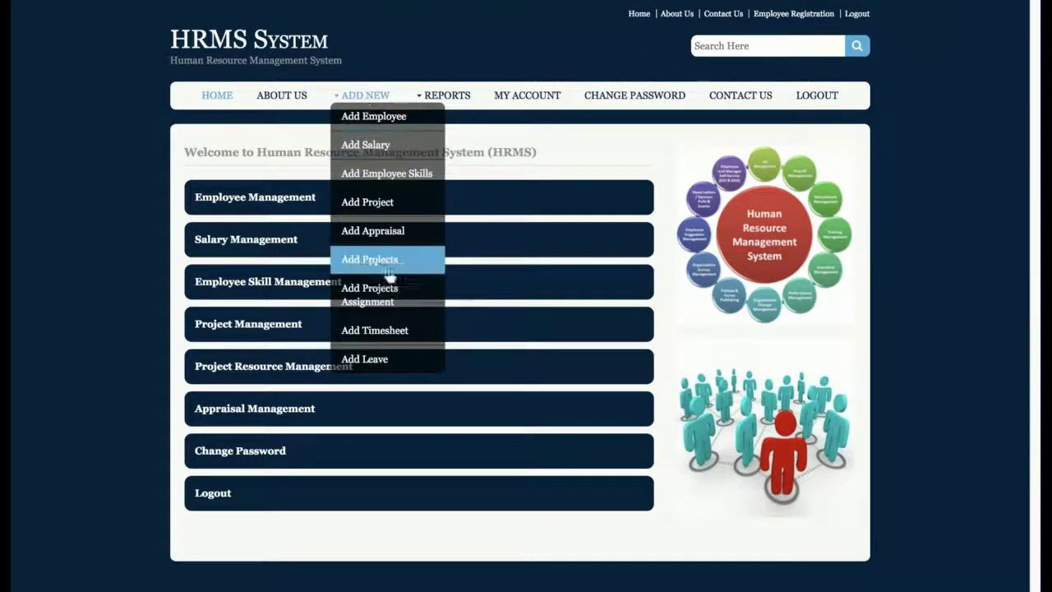
pyautogui.moveTo(438, 97)
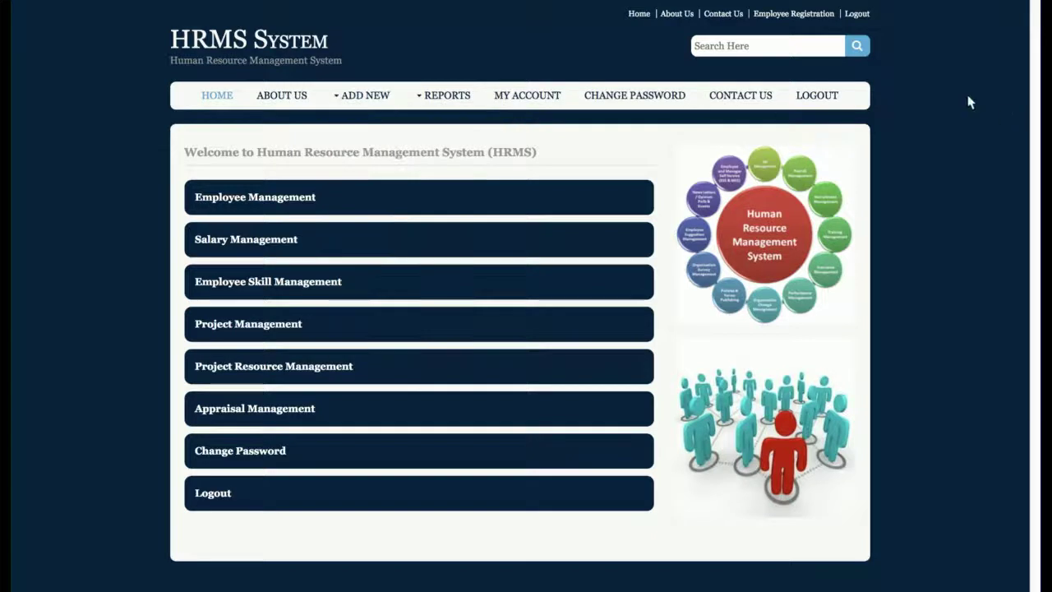
pyautogui.click(814, 96)
pyautogui.click(281, 96)
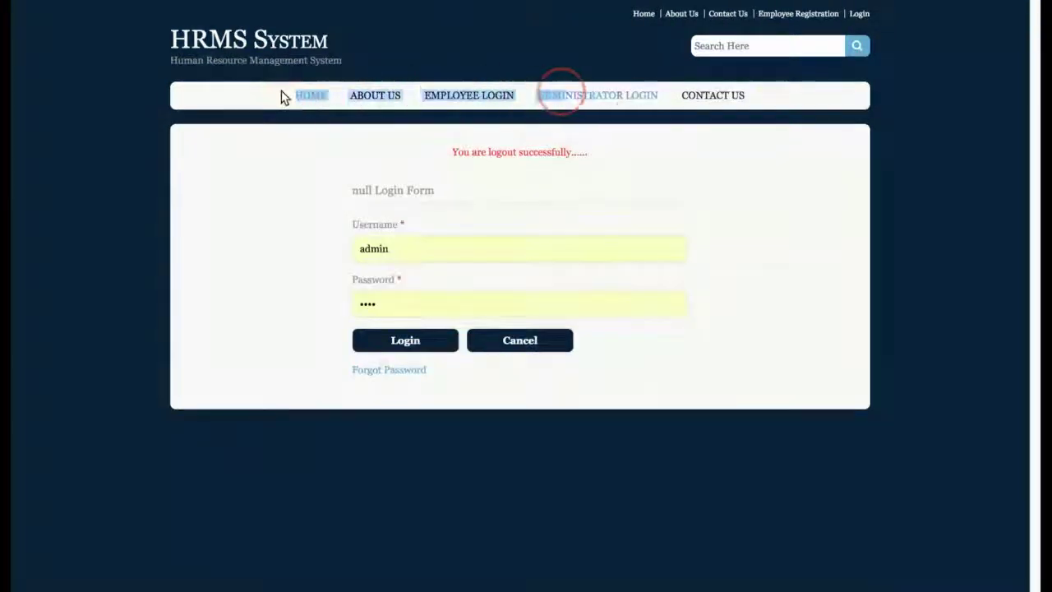
# Step: Log in as 'employee' to view its dashboard, then log out and sign in as administrator
pyautogui.doubleClick(439, 233)
pyautogui.write('employee')
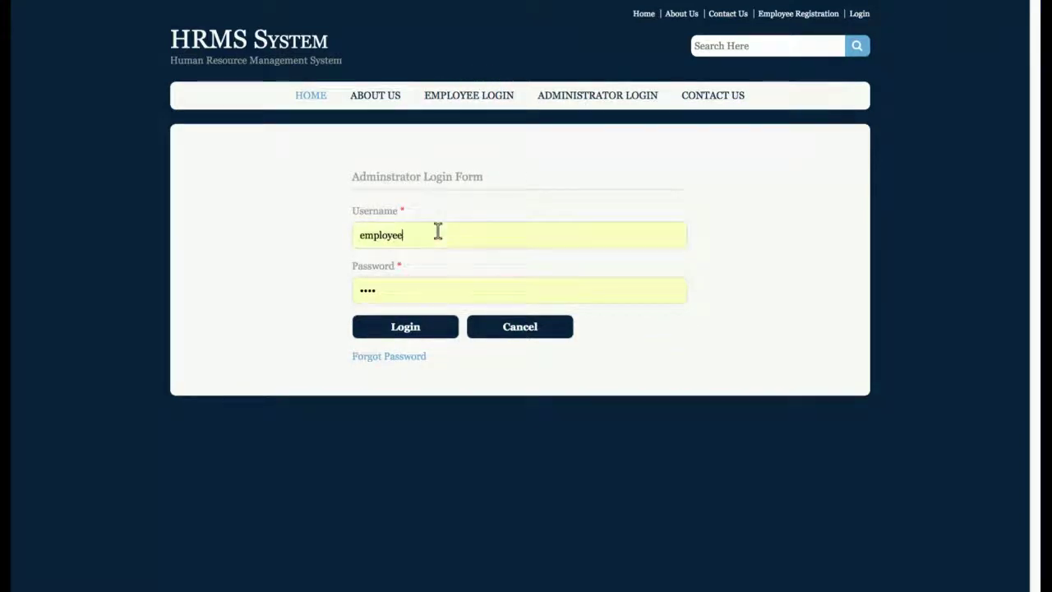
pyautogui.press('Return')
pyautogui.moveTo(199, 101); pyautogui.dragTo(868, 101)
pyautogui.click(872, 100)
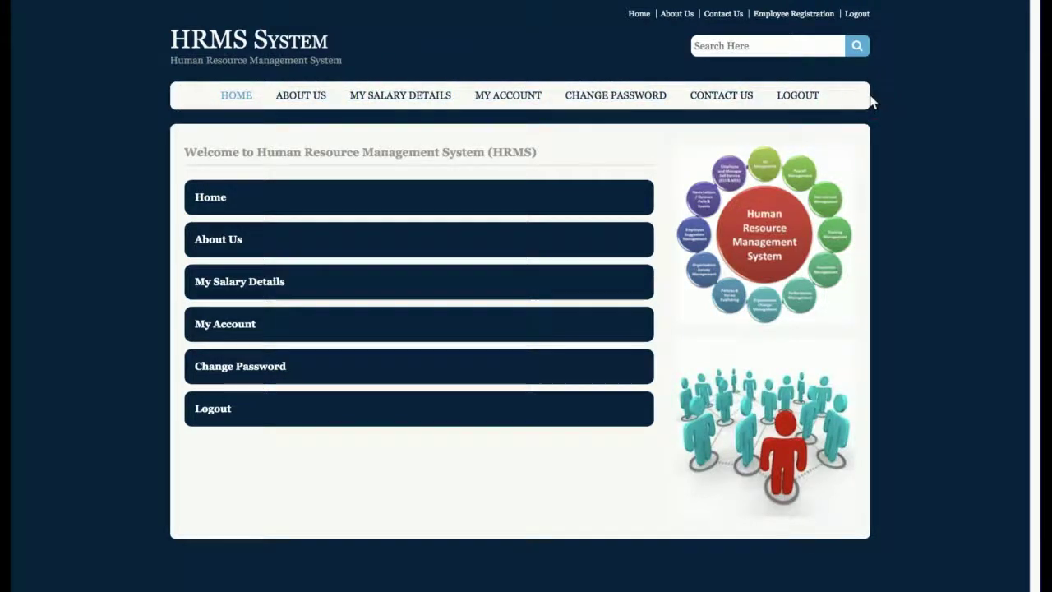
pyautogui.click(798, 99)
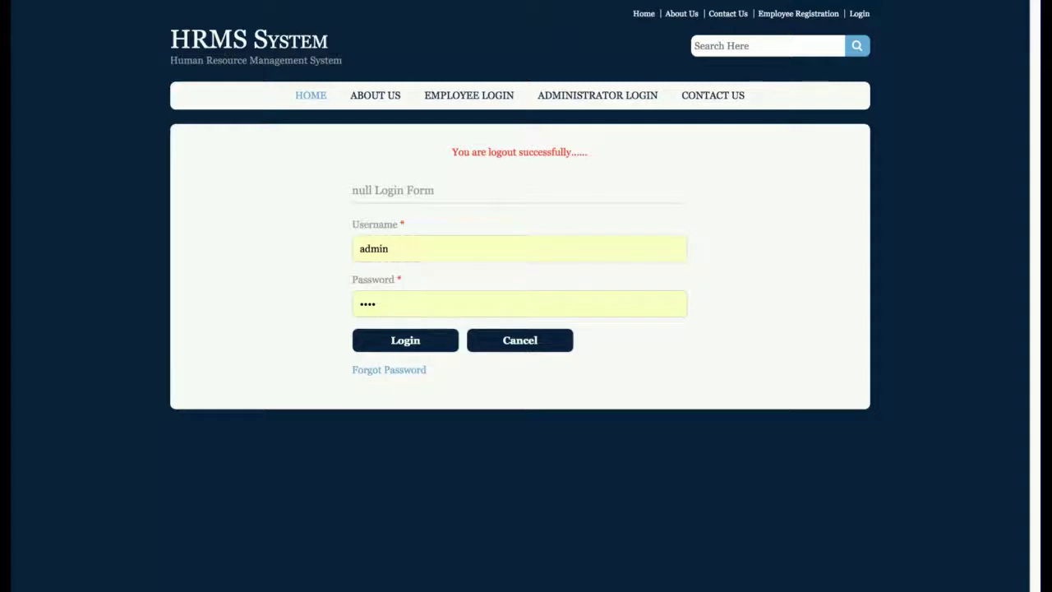
pyautogui.click(404, 341)
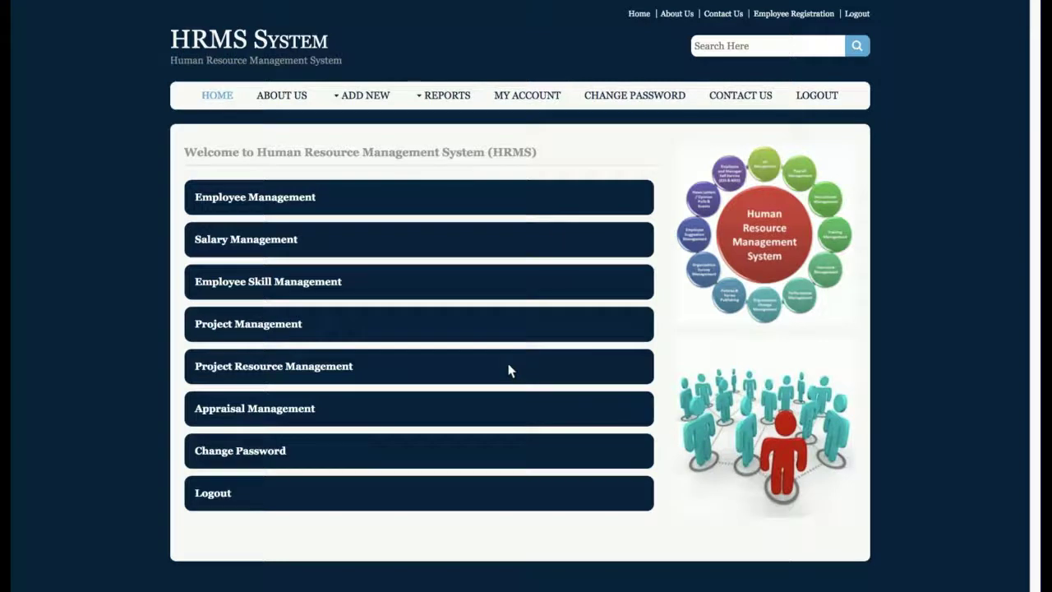
# Step: Open the Add Employee Registration Form and scroll through its blank fields
pyautogui.moveTo(370, 99)
pyautogui.click(359, 118)
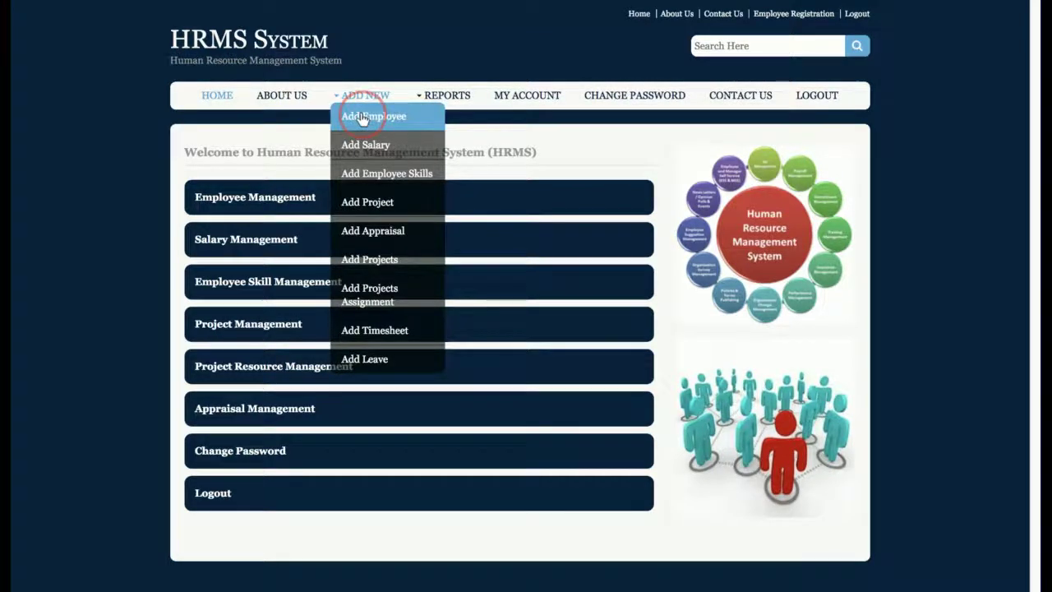
pyautogui.scroll(-3, 530, 335)
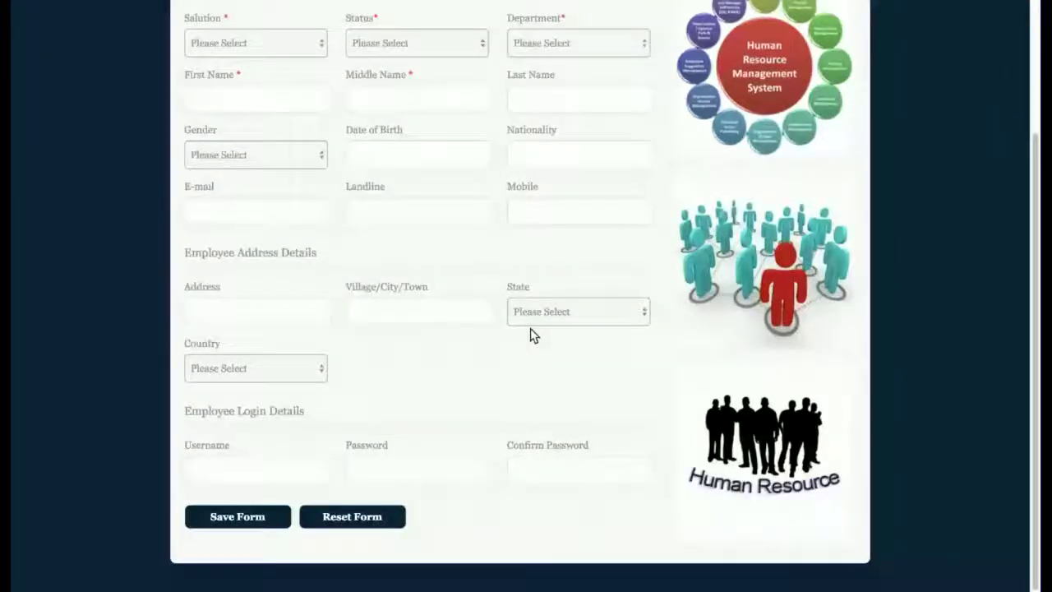
pyautogui.scroll(3, 526, 295)
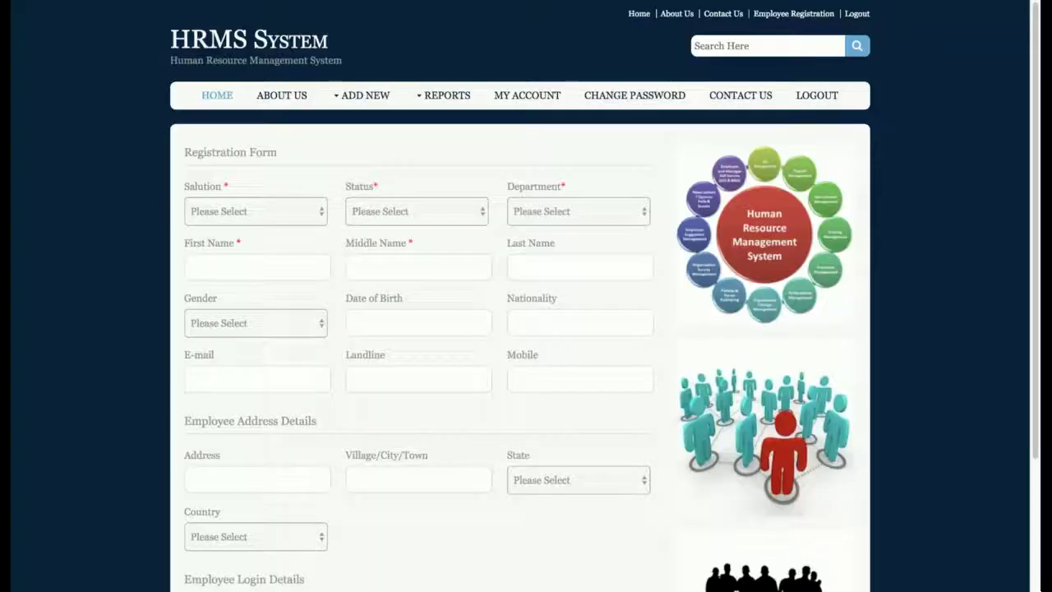
pyautogui.scroll(-3, 510, 349)
pyautogui.scroll(3, 508, 411)
# Step: On the Pay Employee Salary form, choose employee code 1001, month March and year 2004
pyautogui.moveTo(364, 103)
pyautogui.click(374, 145)
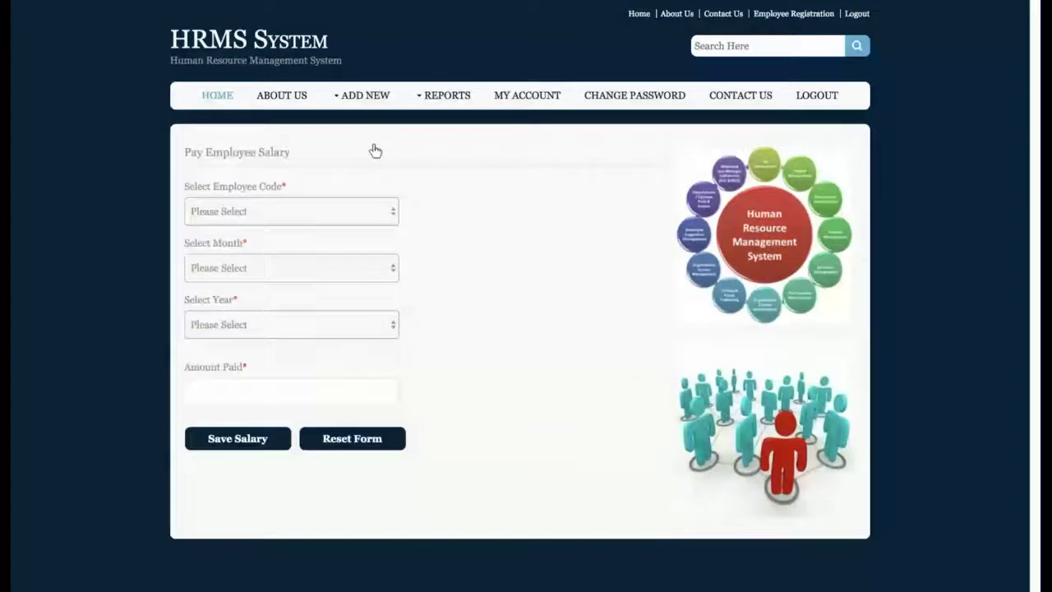
pyautogui.click(345, 201)
pyautogui.click(290, 281)
pyautogui.click(271, 317)
pyautogui.click(277, 321)
pyautogui.click(272, 324)
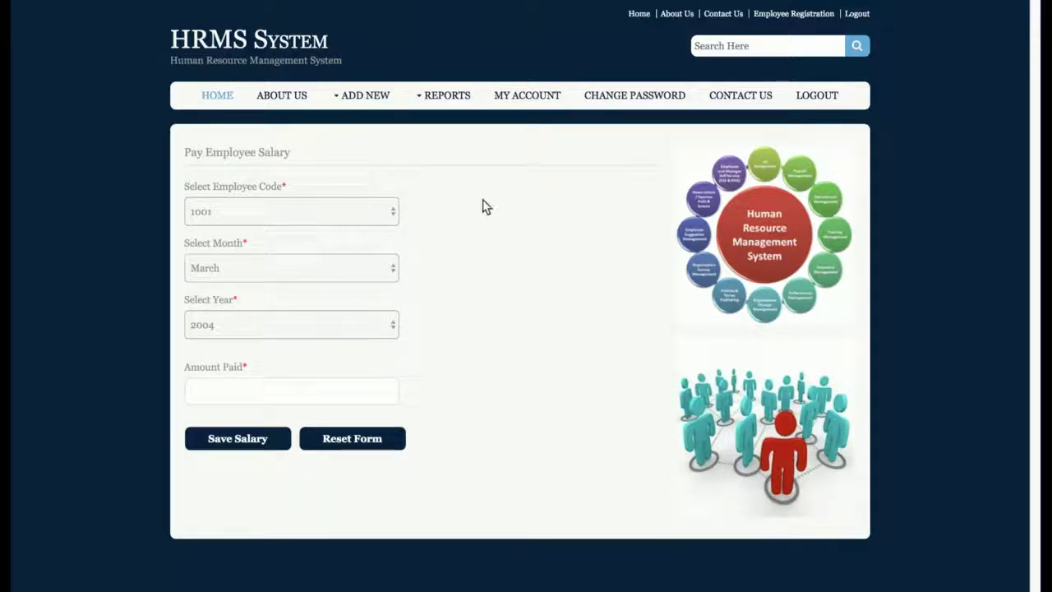
# Step: Open the blank Add Employee Skill form
pyautogui.click(230, 212)
pyautogui.moveTo(184, 187); pyautogui.dragTo(286, 188)
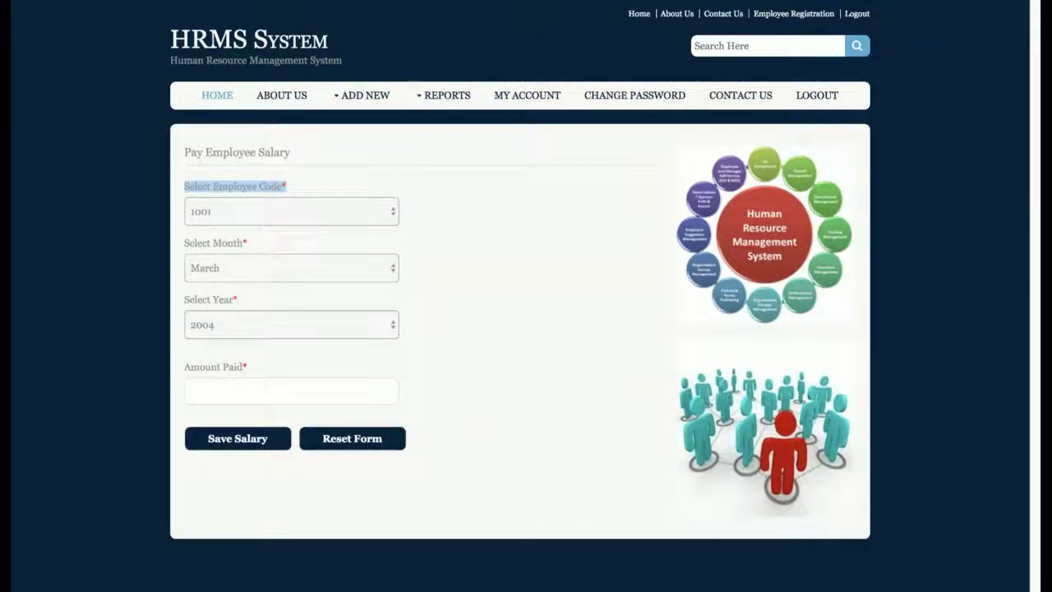
pyautogui.click(232, 188)
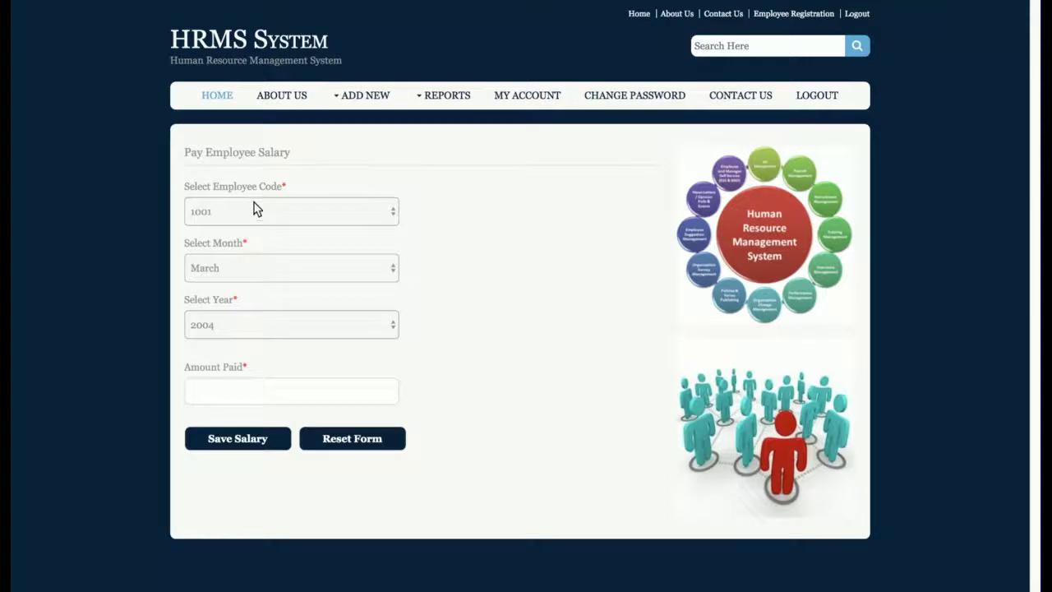
pyautogui.click(361, 96)
pyautogui.click(379, 173)
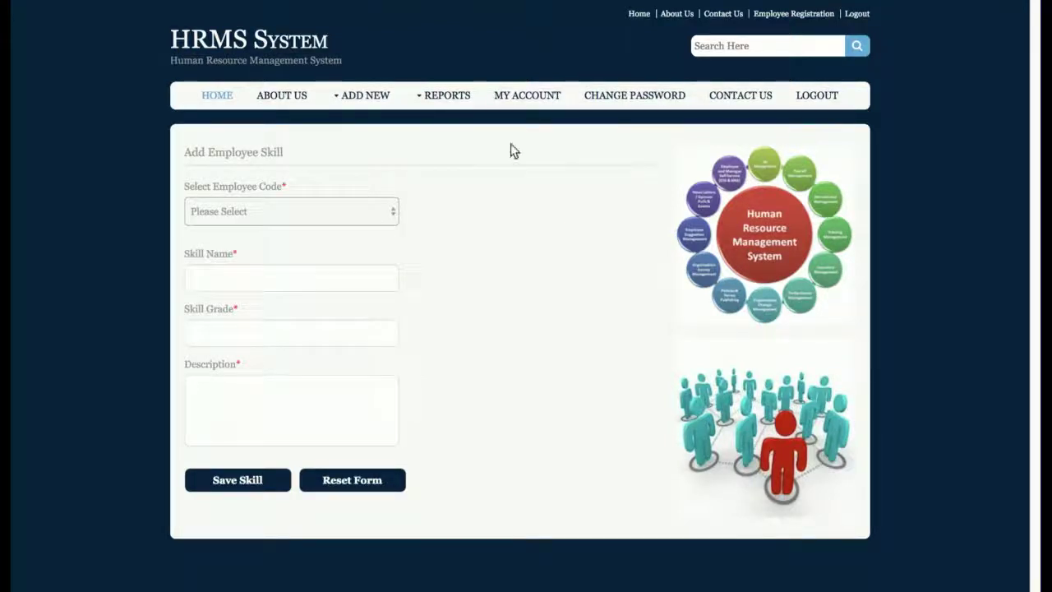
# Step: Open the new Project Form and look at its heading
pyautogui.click(361, 95)
pyautogui.click(364, 212)
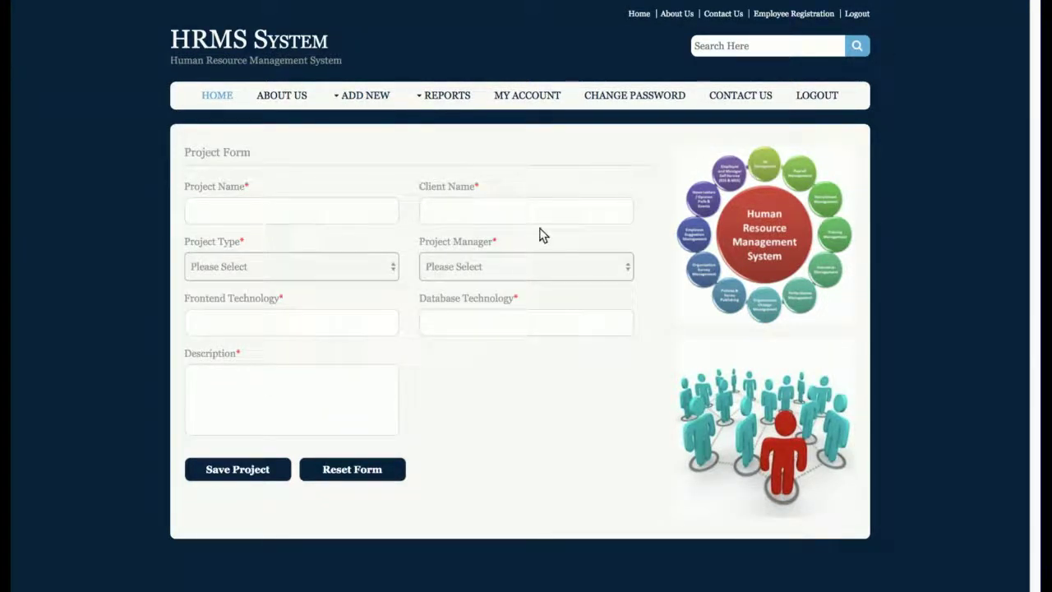
pyautogui.click(212, 154)
pyautogui.tripleClick(212, 153)
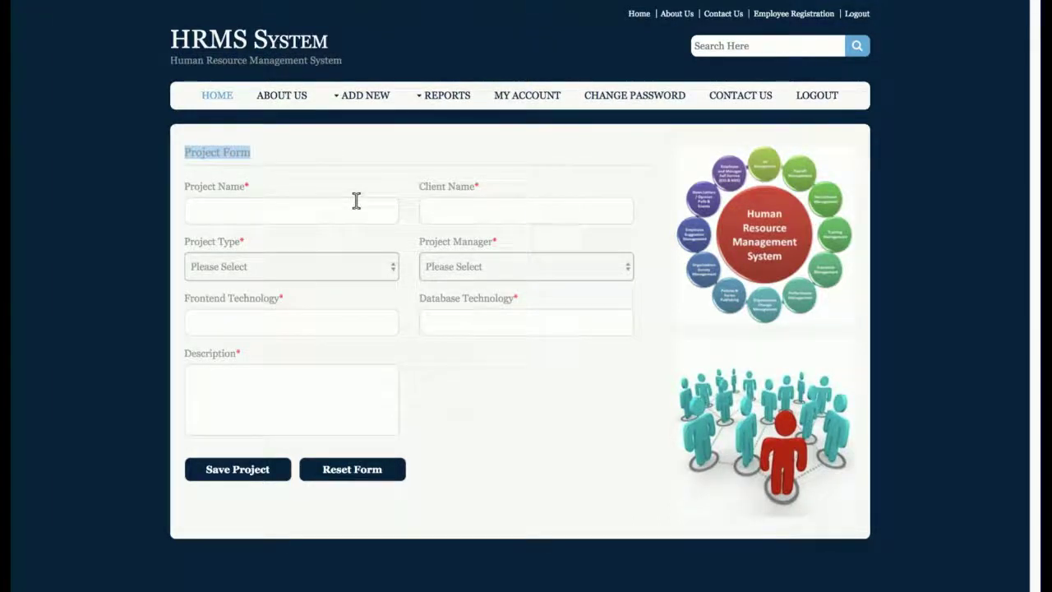
# Step: Pick employee code 1003 on the appraisal form, then reload a fresh appraisal form
pyautogui.click(367, 95)
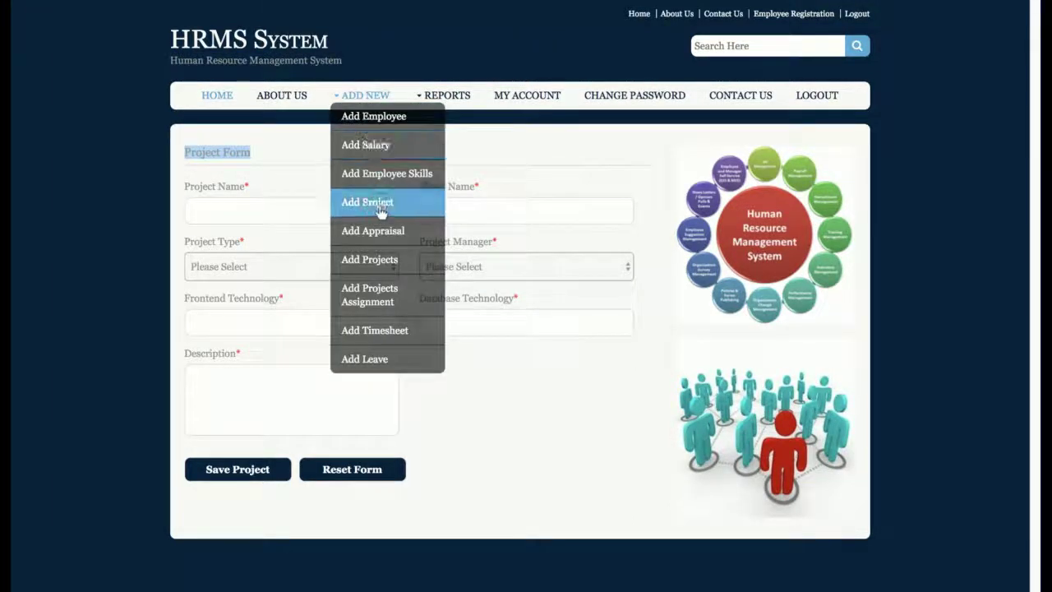
pyautogui.click(363, 231)
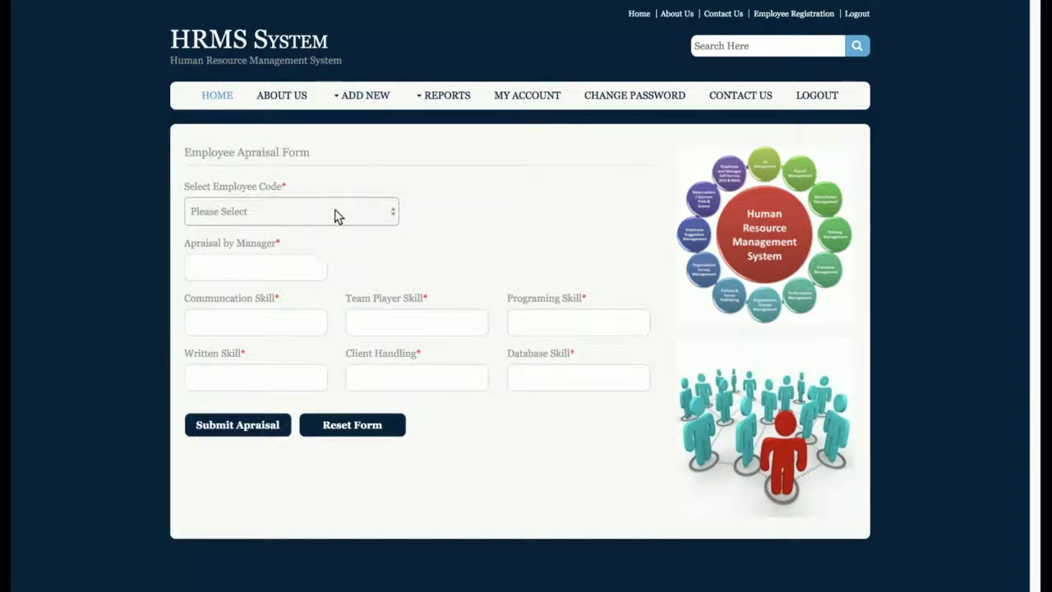
pyautogui.click(347, 214)
pyautogui.press('Down')
pyautogui.press('Return')
pyautogui.click(286, 181)
pyautogui.moveTo(358, 97)
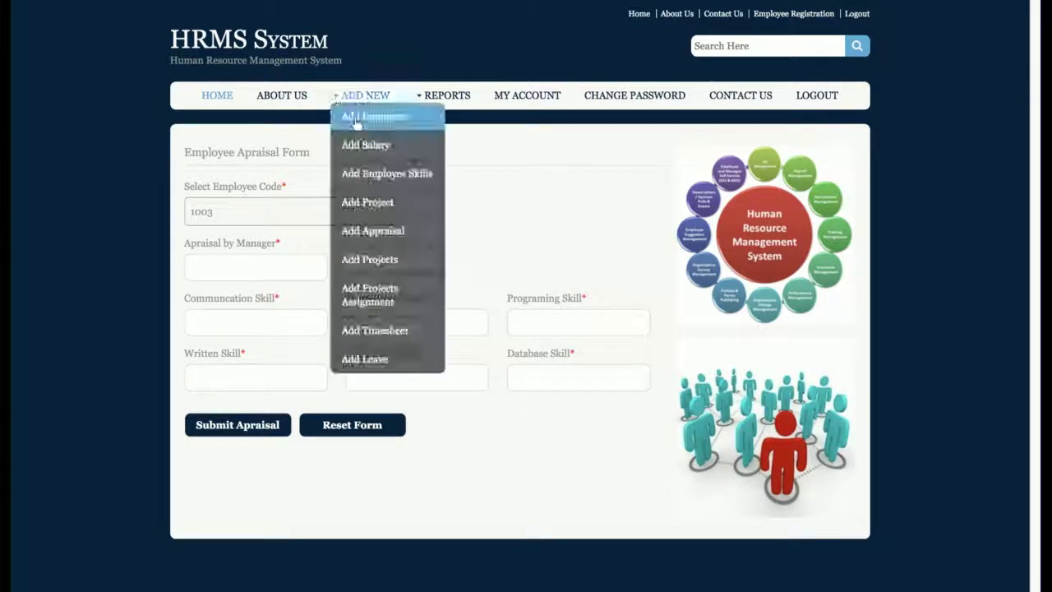
pyautogui.click(367, 233)
# Step: Revisit the project form, then open the blank Project Assignment Application Form
pyautogui.moveTo(362, 97)
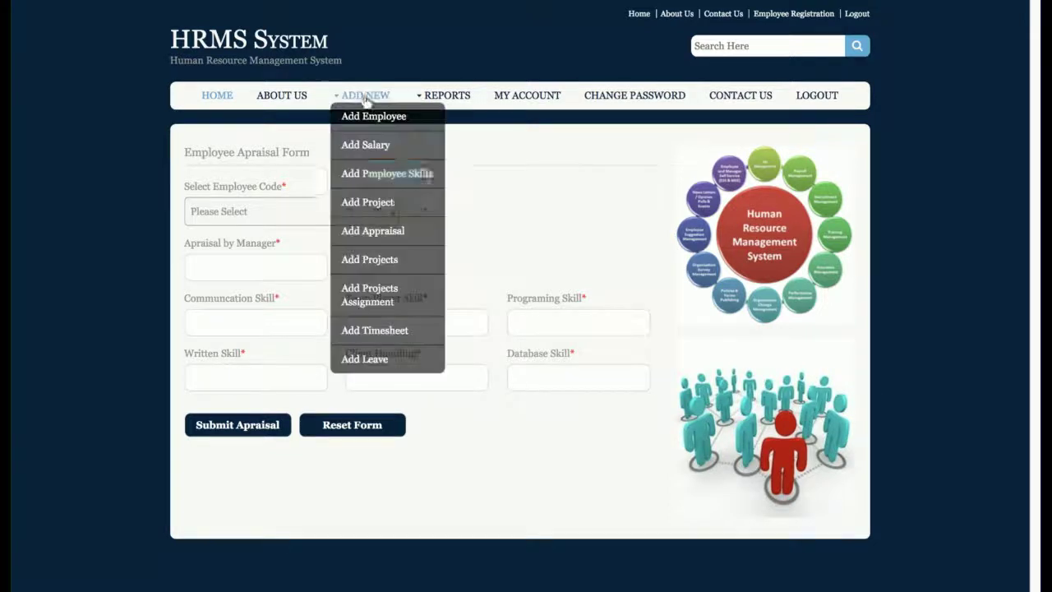
pyautogui.click(361, 256)
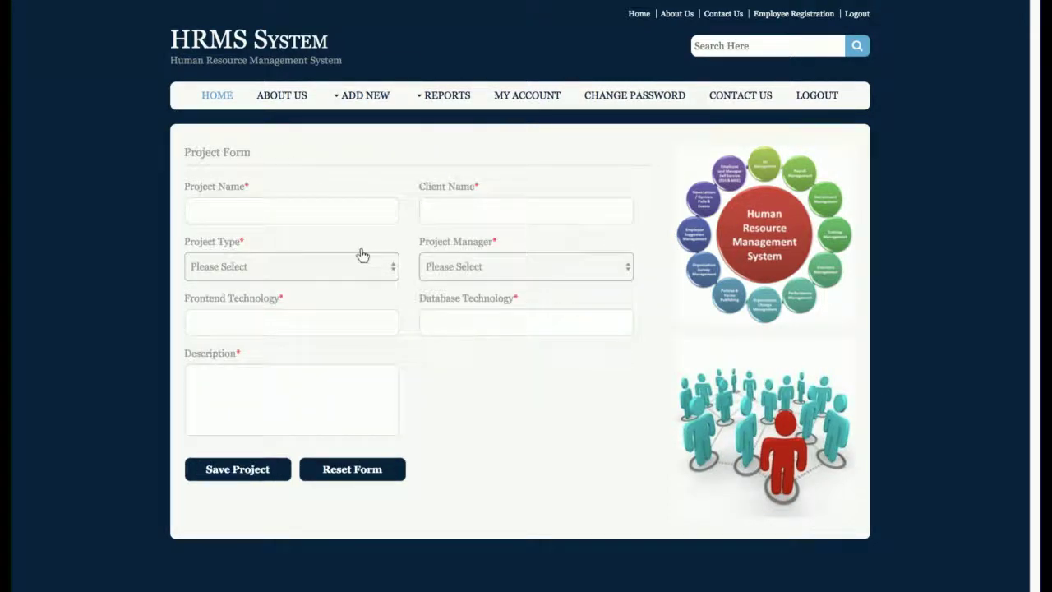
pyautogui.moveTo(364, 95)
pyautogui.click(370, 294)
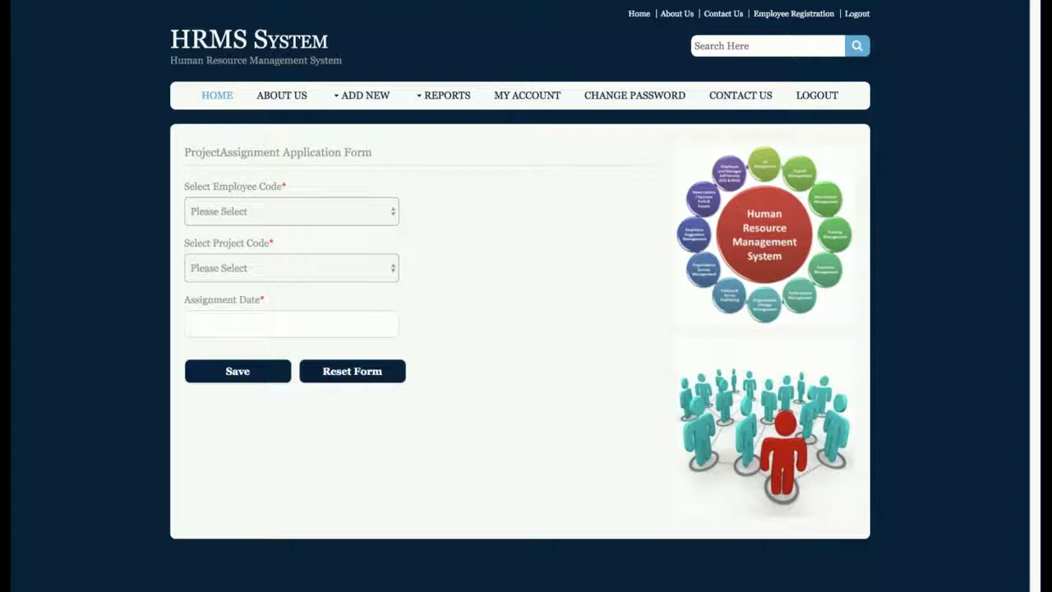
# Step: View the Timesheet Entry Form, then set the Leave Application Form's leave status to Disapprove
pyautogui.moveTo(376, 106)
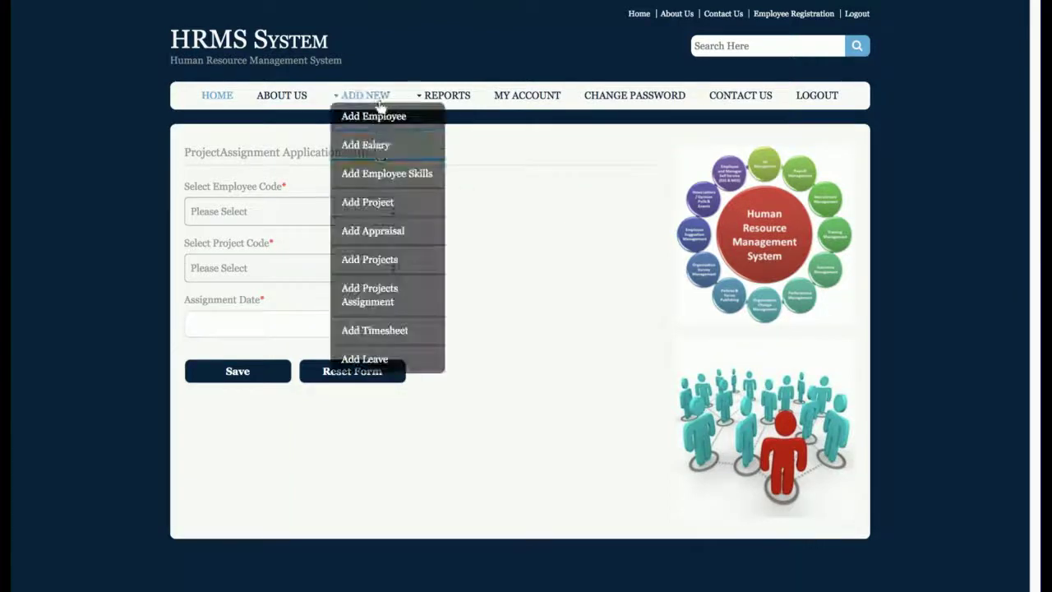
pyautogui.click(369, 337)
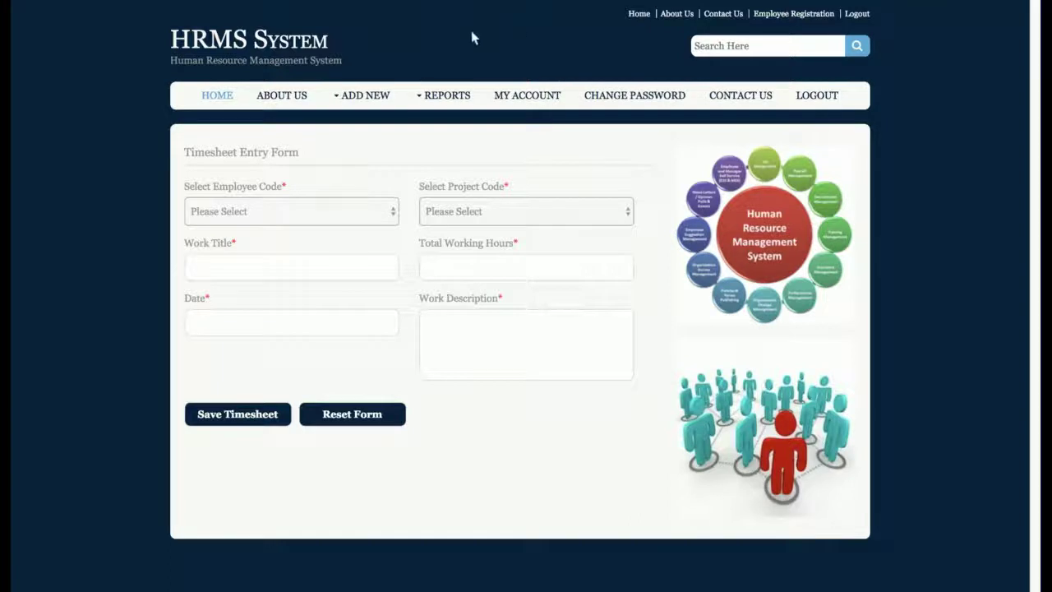
pyautogui.moveTo(362, 95)
pyautogui.click(364, 359)
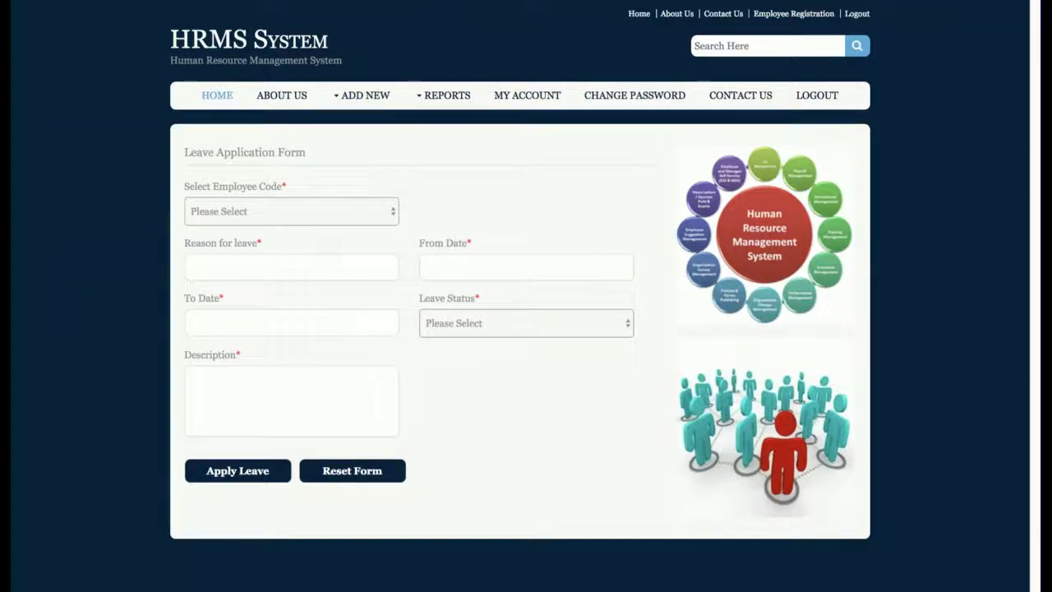
pyautogui.click(517, 328)
pyautogui.click(520, 345)
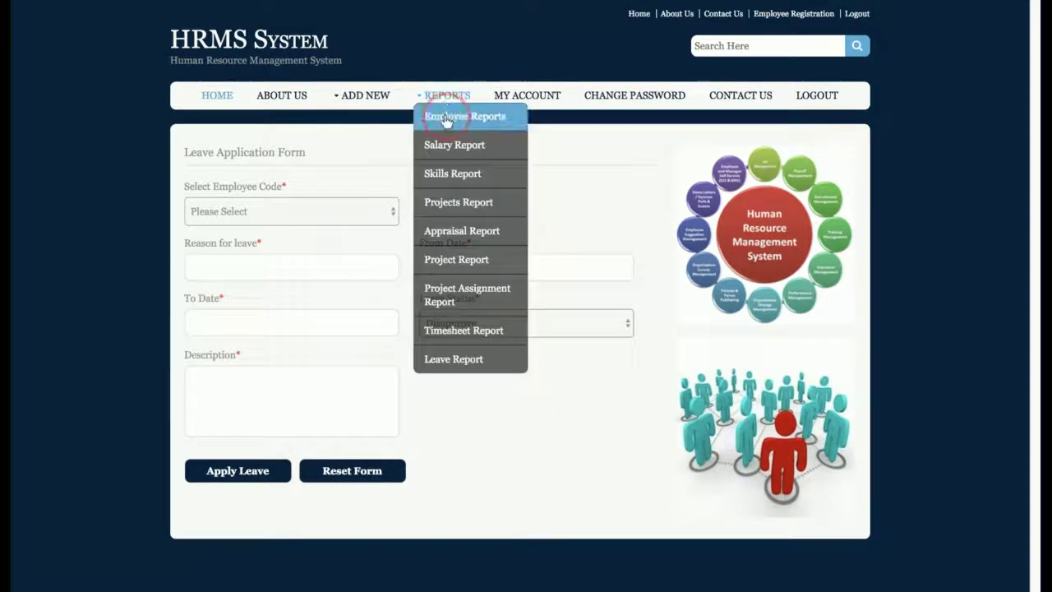
# Step: Review the employee report and save the new employee registration
pyautogui.click(445, 116)
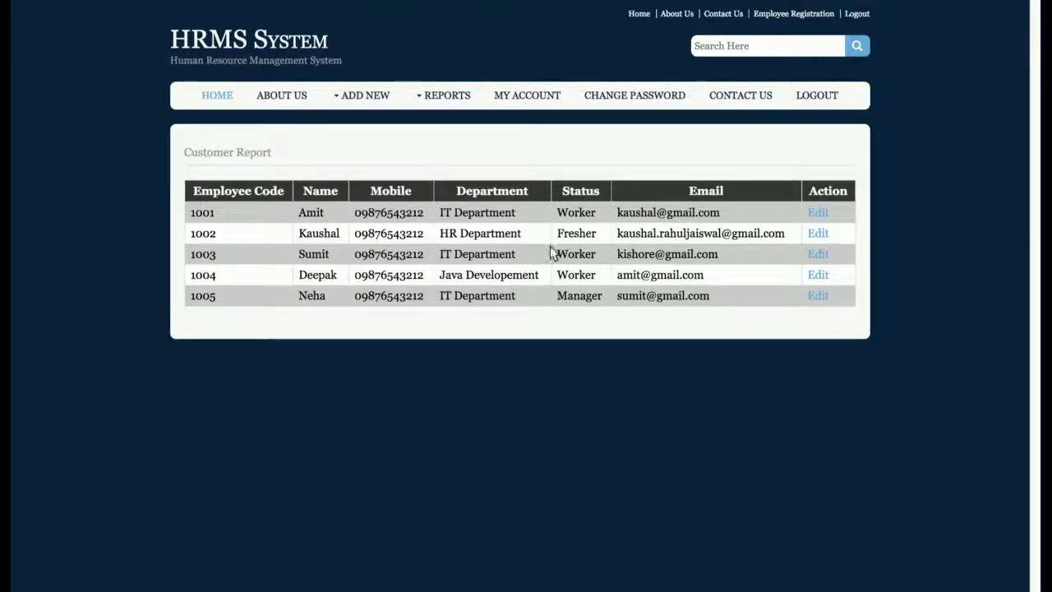
pyautogui.click(818, 213)
pyautogui.scroll(-2, 608, 300)
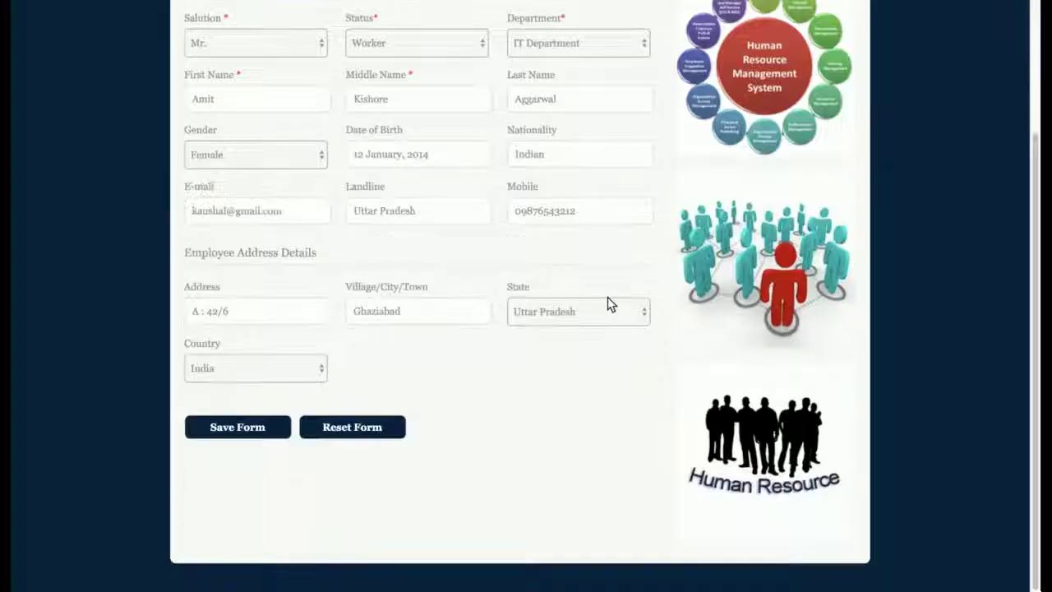
pyautogui.scroll(2, 295, 376)
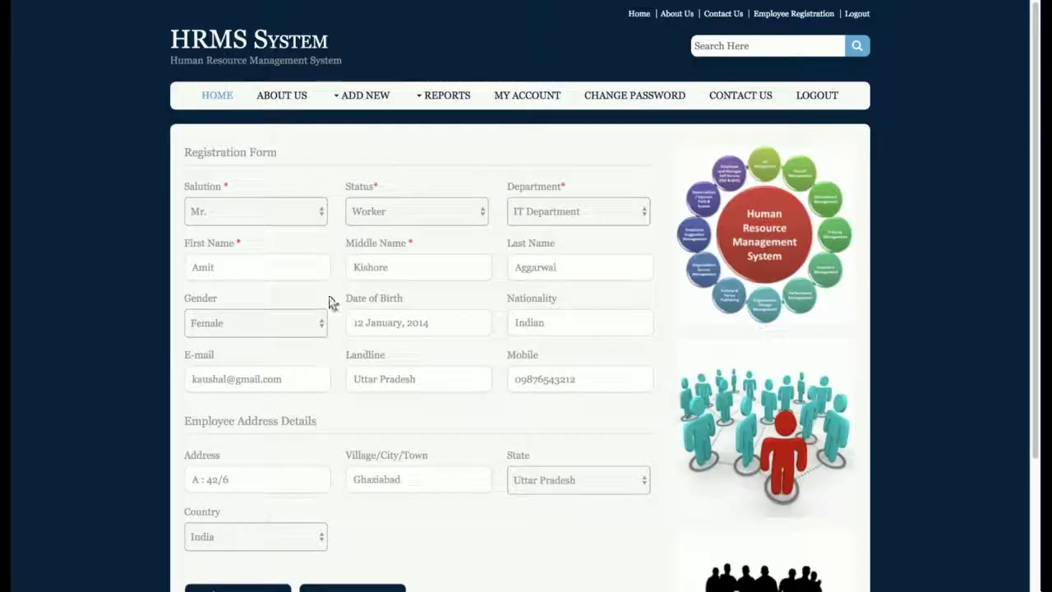
pyautogui.scroll(-2, 255, 333)
pyautogui.click(224, 428)
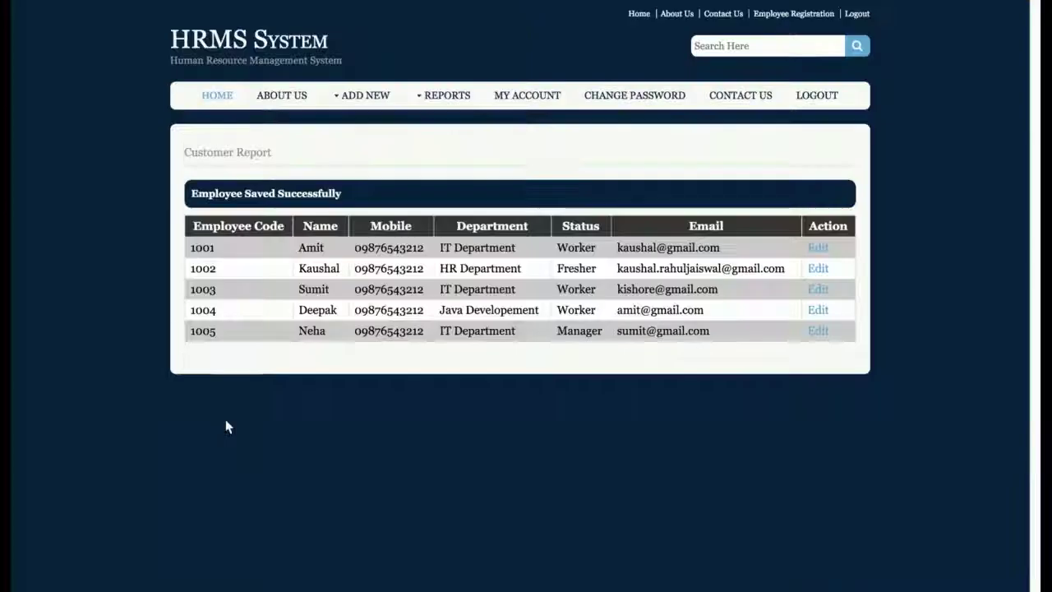
# Step: Re-save the January salary payment from the Salary Report
pyautogui.moveTo(460, 97)
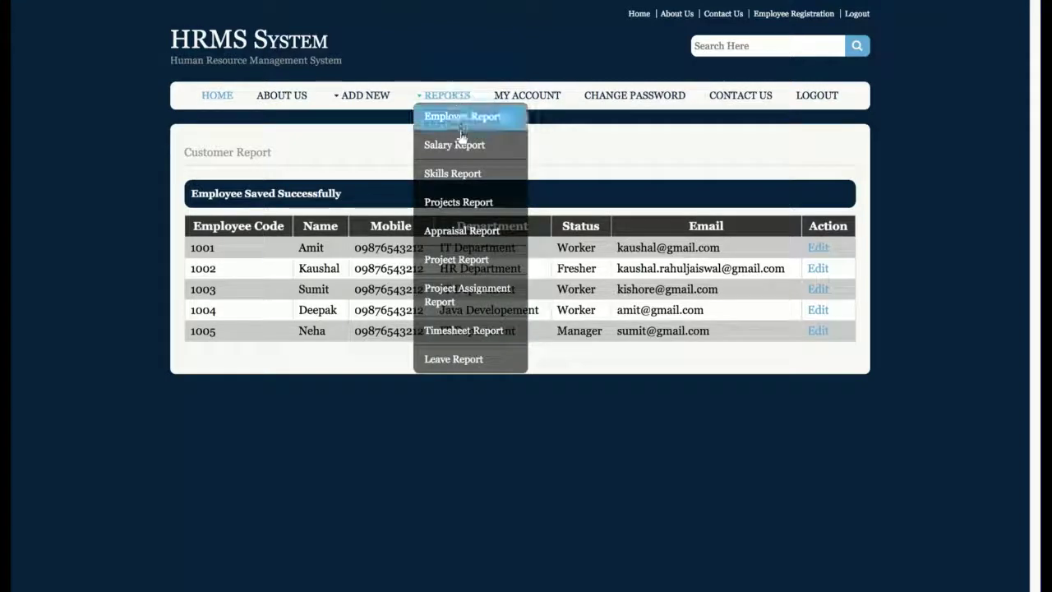
pyautogui.click(459, 142)
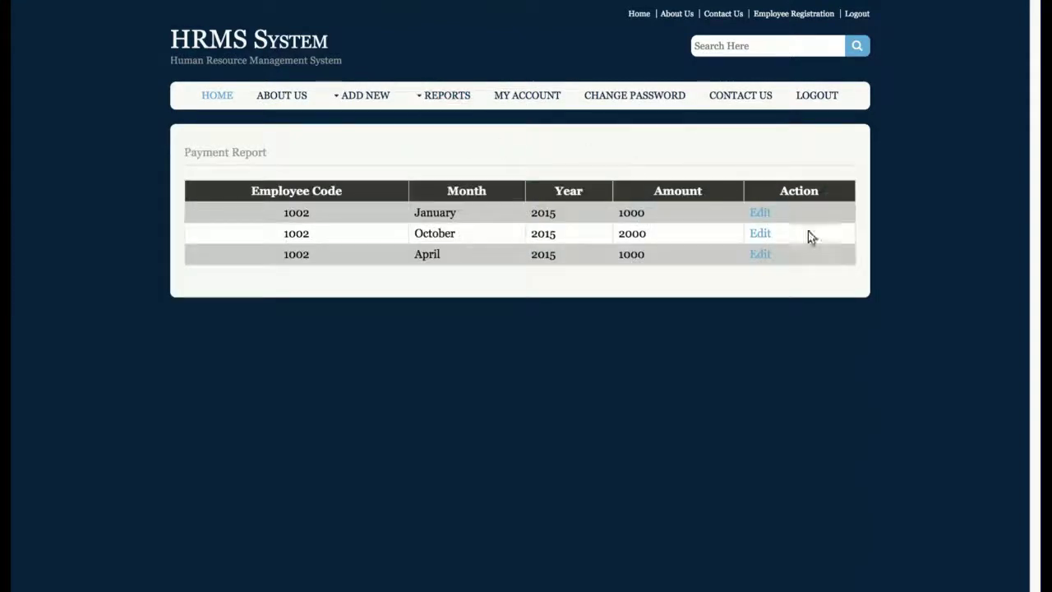
pyautogui.click(758, 212)
pyautogui.click(236, 442)
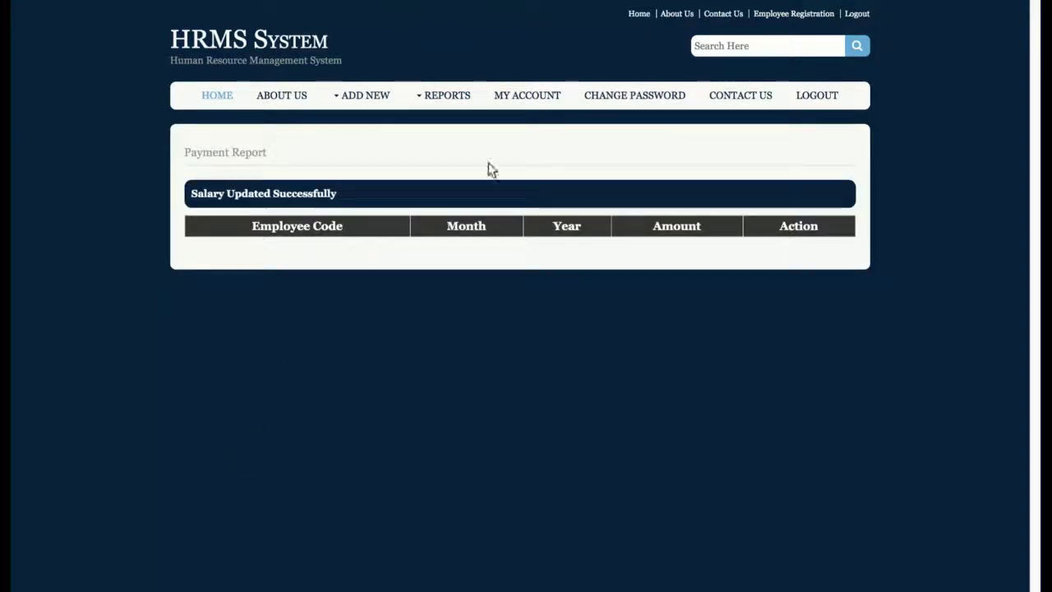
# Step: Re-save employee 1002's Java skill at grade 5 from the Skills Report
pyautogui.moveTo(444, 97)
pyautogui.click(448, 173)
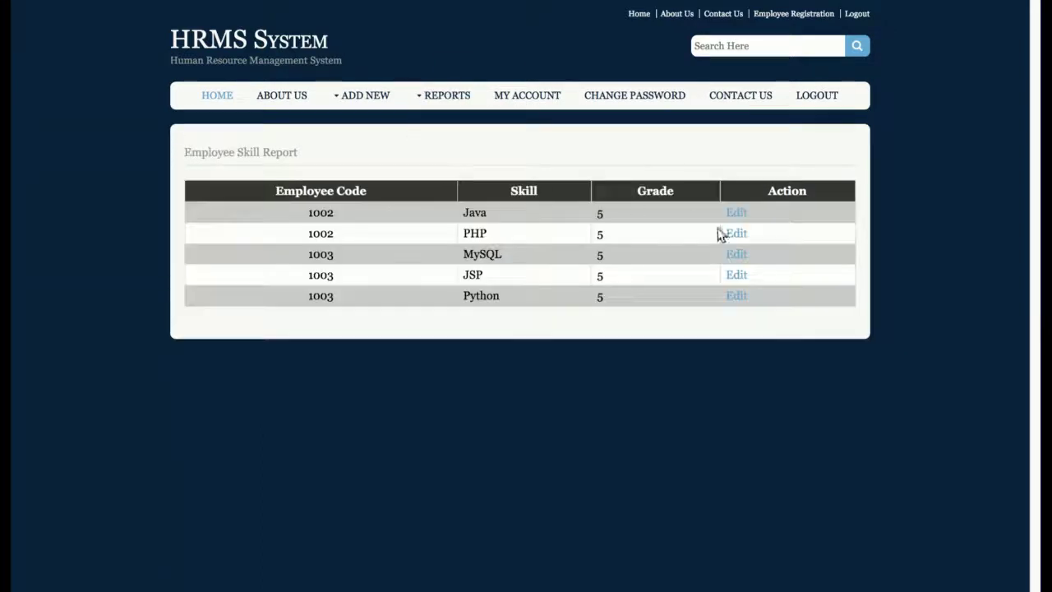
pyautogui.moveTo(258, 207); pyautogui.dragTo(545, 321)
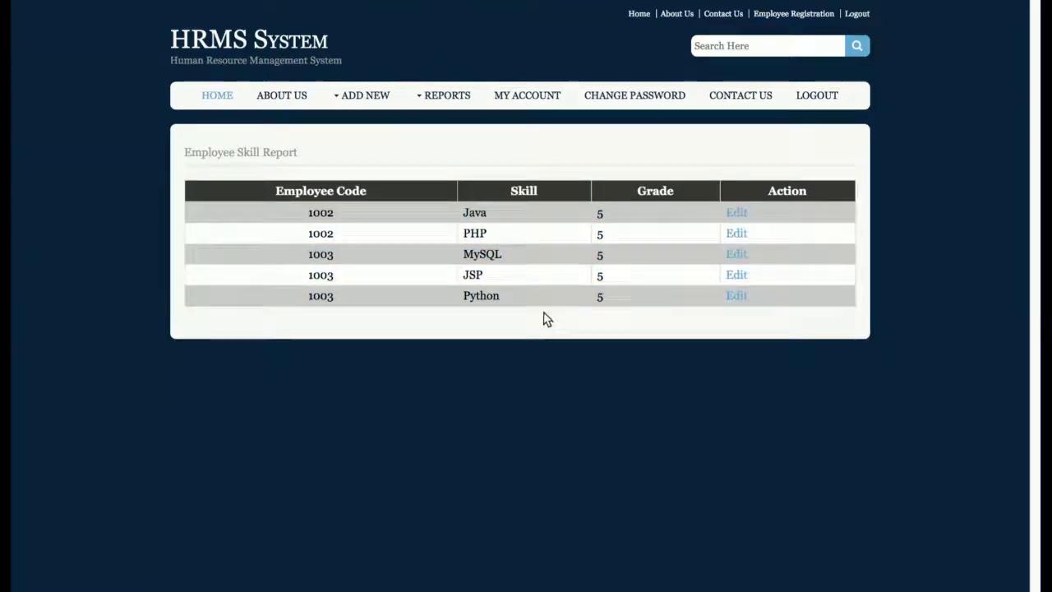
pyautogui.click(733, 212)
pyautogui.click(240, 480)
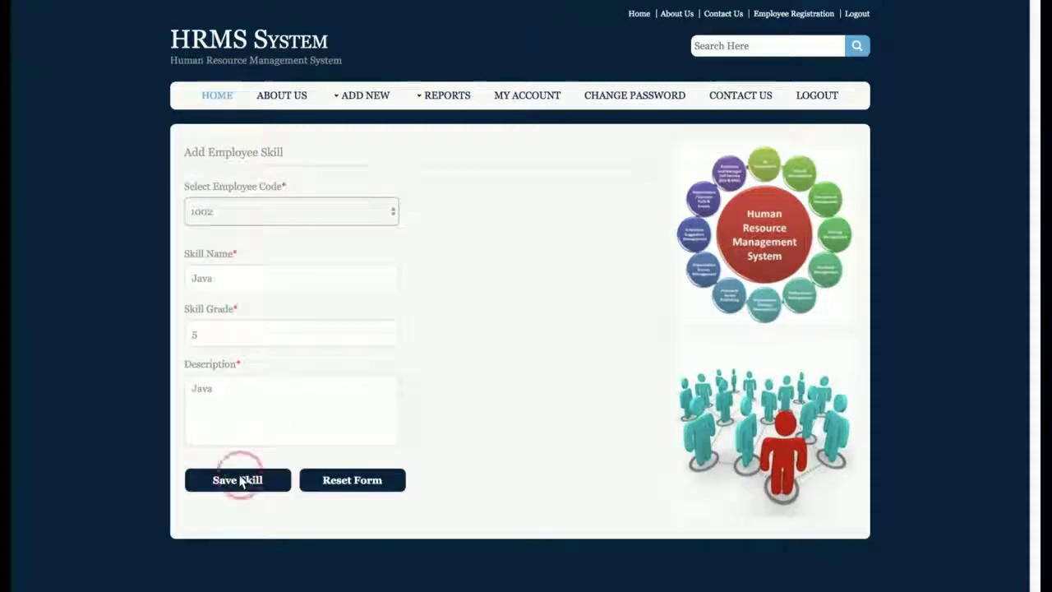
# Step: View the Projects, Employee Appraisal and Project reports
pyautogui.moveTo(459, 100)
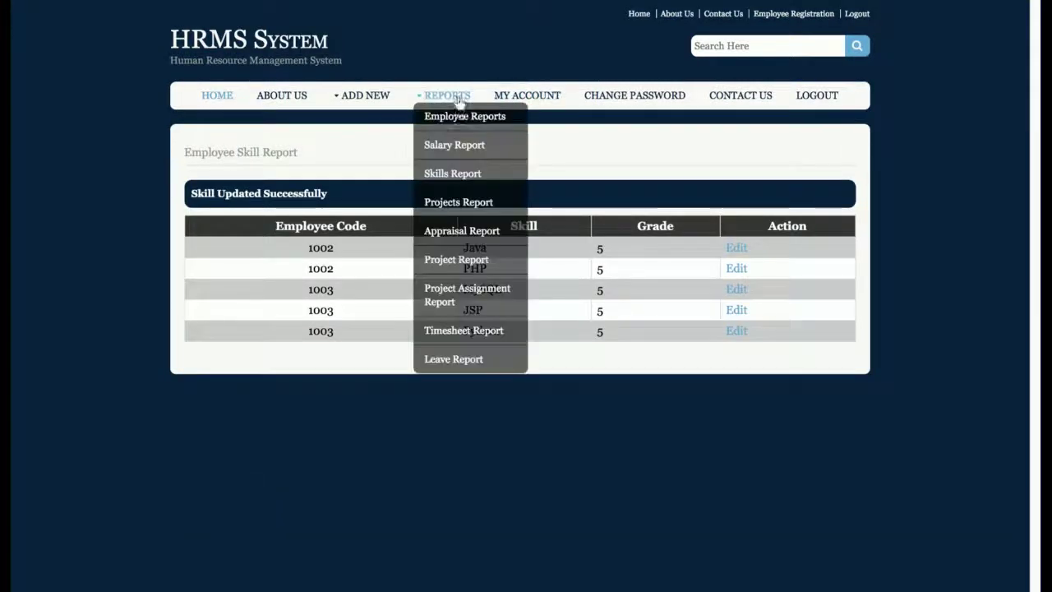
pyautogui.click(460, 203)
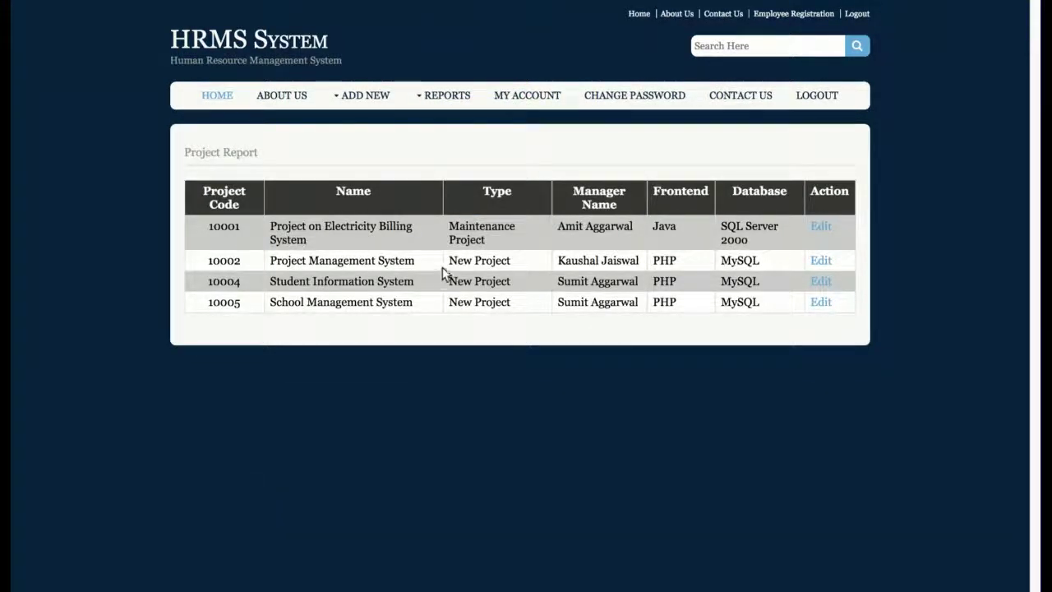
pyautogui.moveTo(460, 90)
pyautogui.click(463, 231)
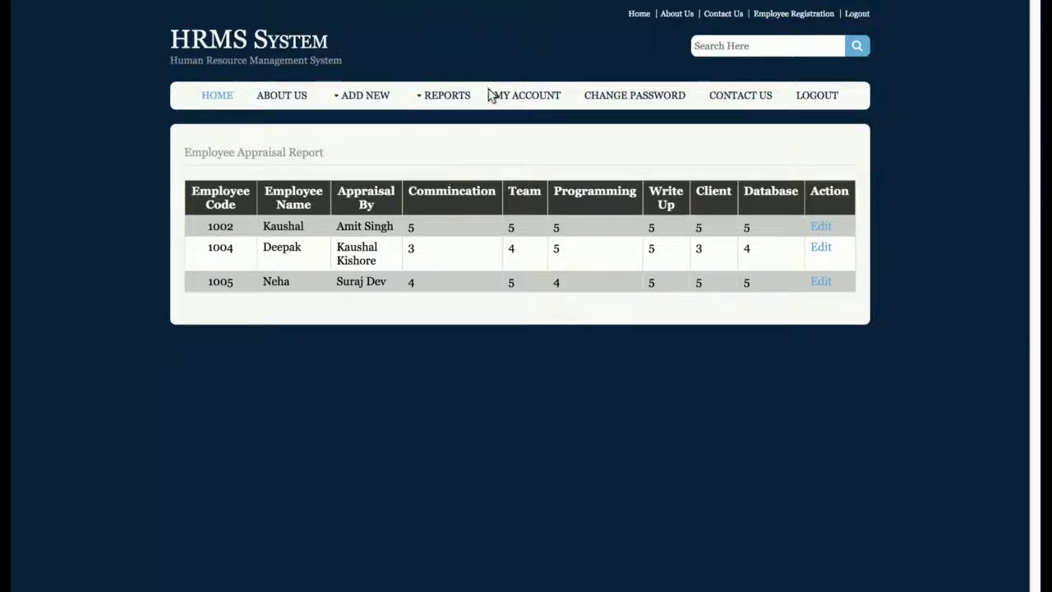
pyautogui.moveTo(468, 95)
pyautogui.click(488, 265)
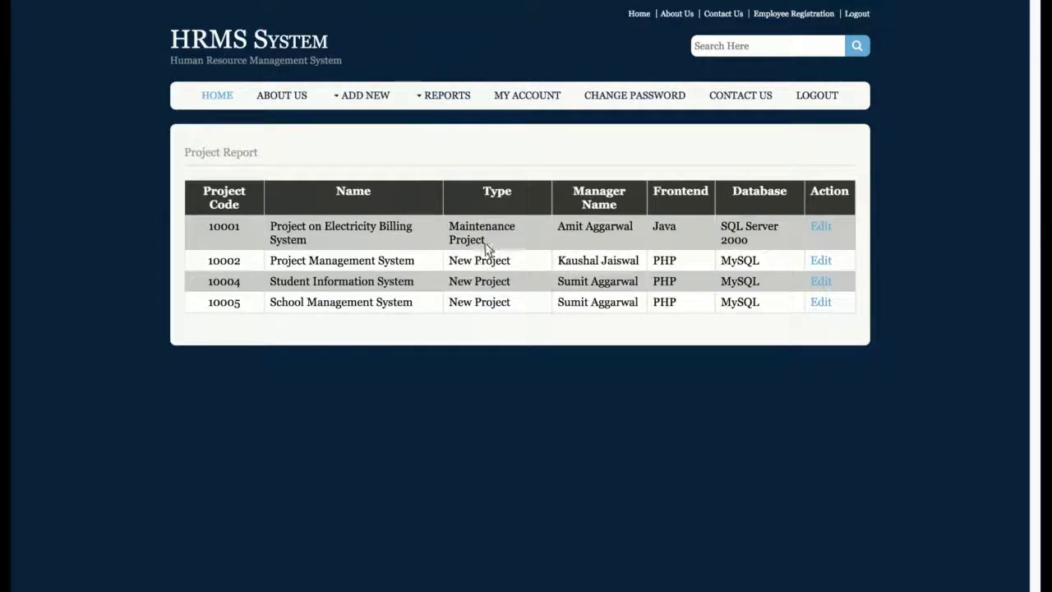
# Step: Check the Project Assignment Report's Electricity Billing System project and its assigned employees
pyautogui.moveTo(446, 99)
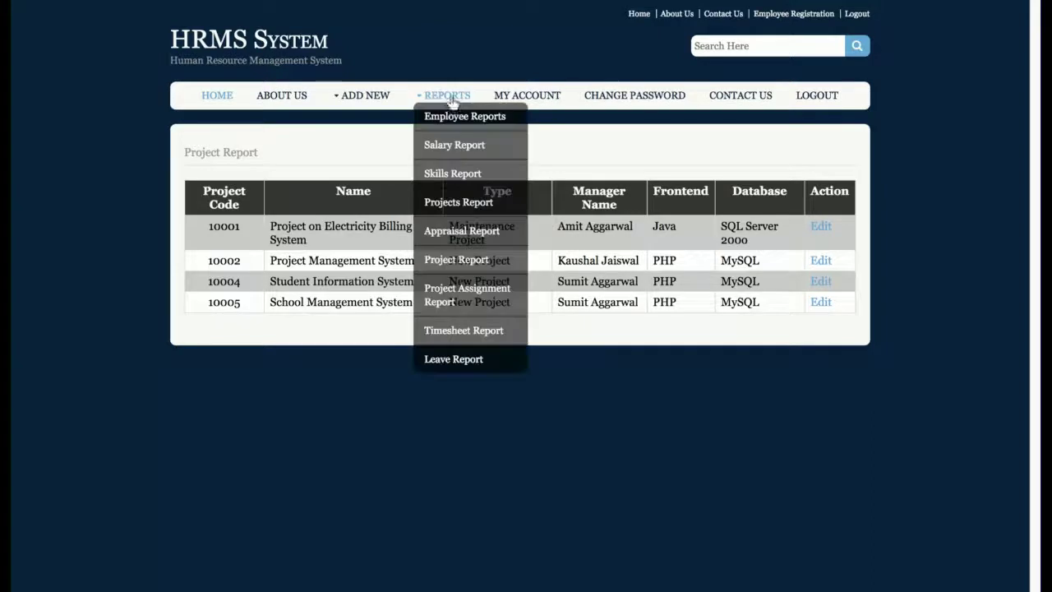
pyautogui.click(462, 291)
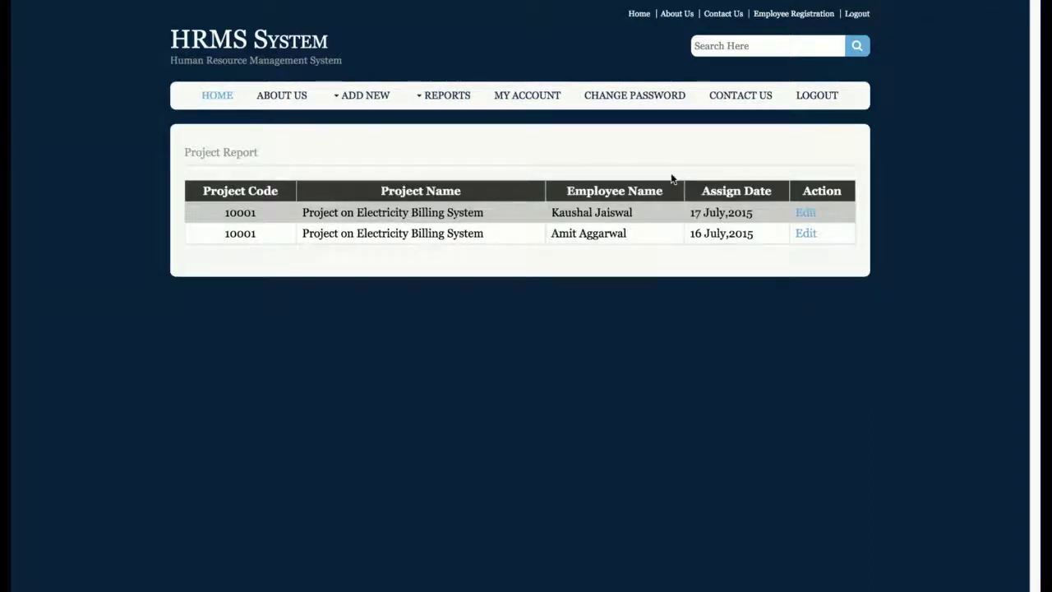
pyautogui.moveTo(443, 97)
pyautogui.click(456, 298)
pyautogui.moveTo(306, 212); pyautogui.dragTo(633, 220)
pyautogui.moveTo(554, 239); pyautogui.dragTo(630, 239)
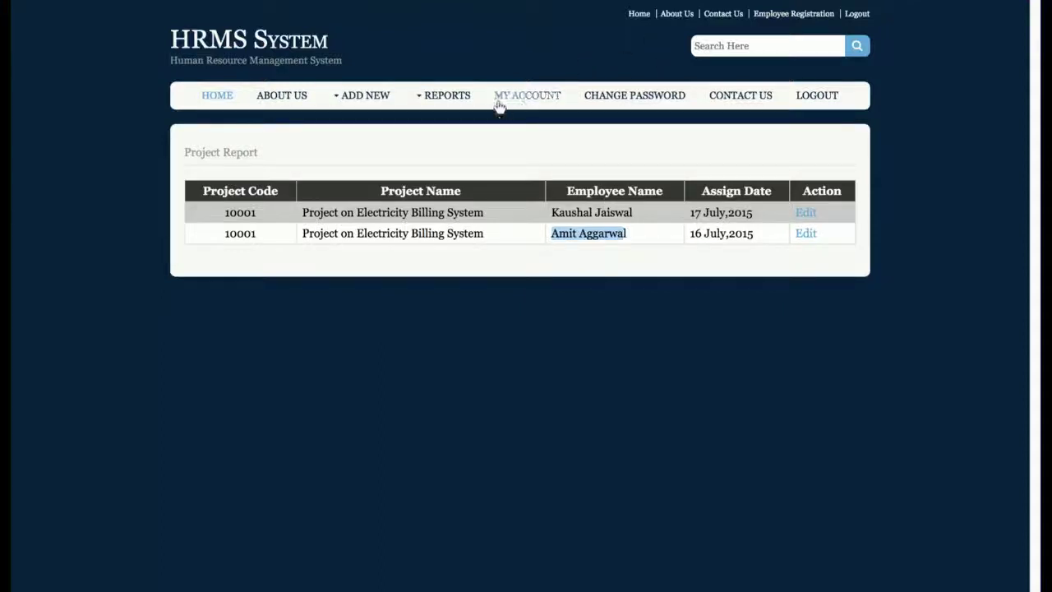
# Step: View the Timesheet Report, then the Leave Report with its nine leave requests
pyautogui.moveTo(443, 100)
pyautogui.click(465, 333)
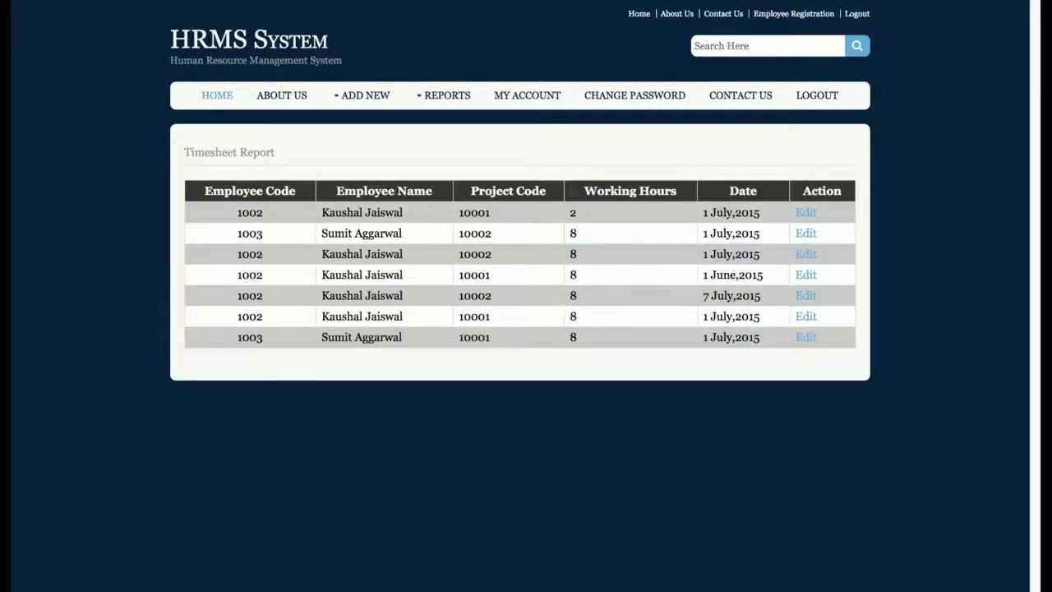
pyautogui.moveTo(439, 96)
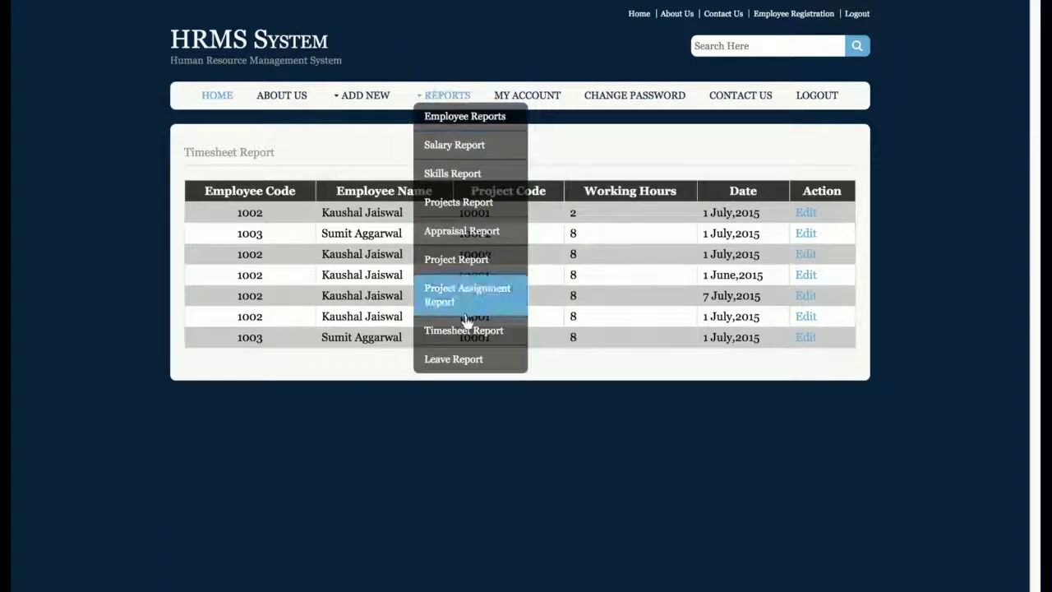
pyautogui.click(441, 358)
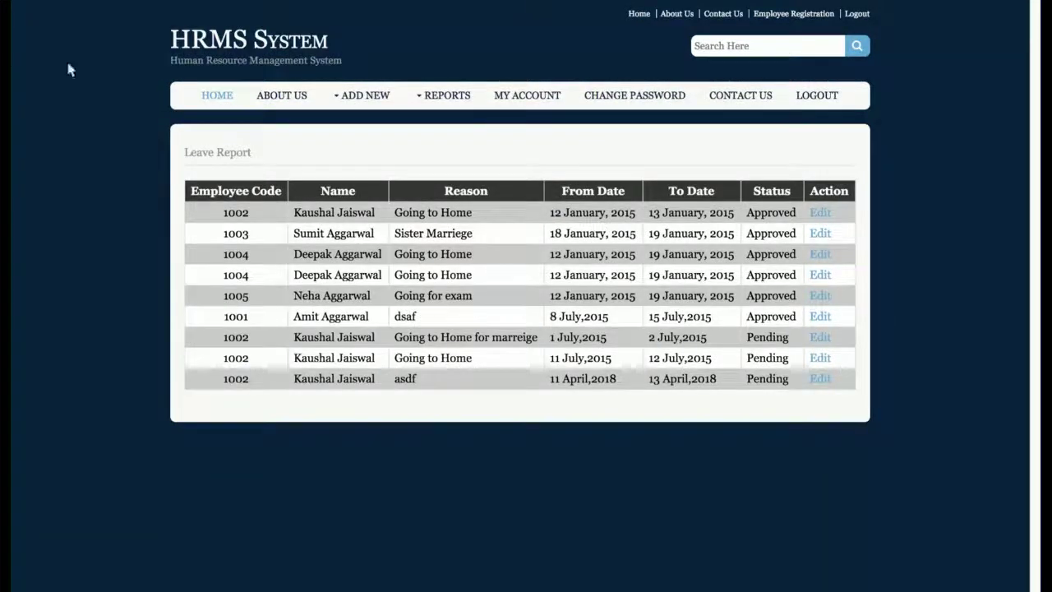
# Step: View the admin's My Account, Change Password and Contact Us pages, then log out
pyautogui.click(508, 100)
pyautogui.scroll(-3, 499, 226)
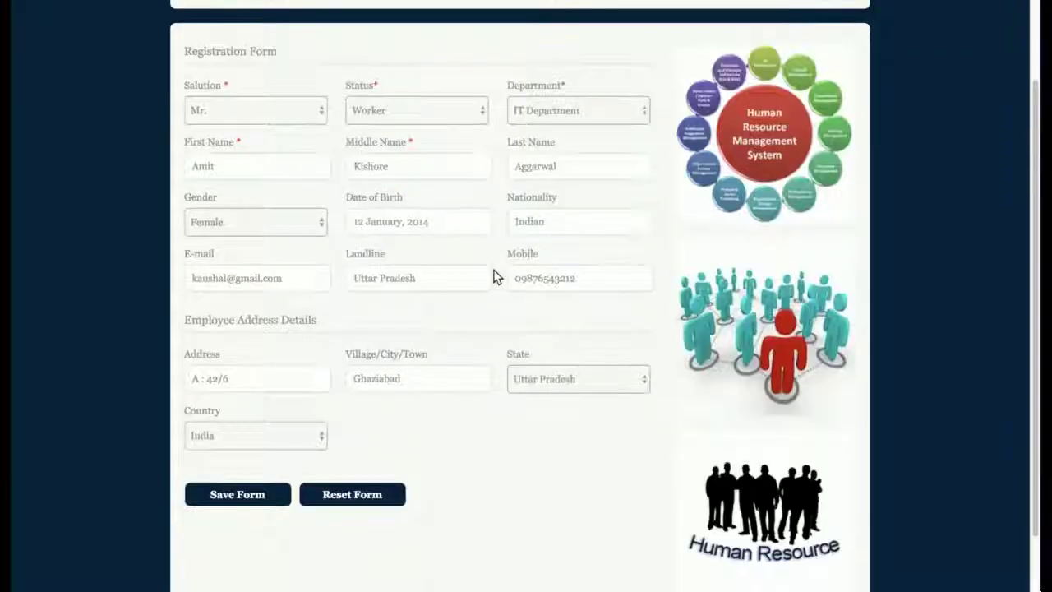
pyautogui.scroll(3, 464, 269)
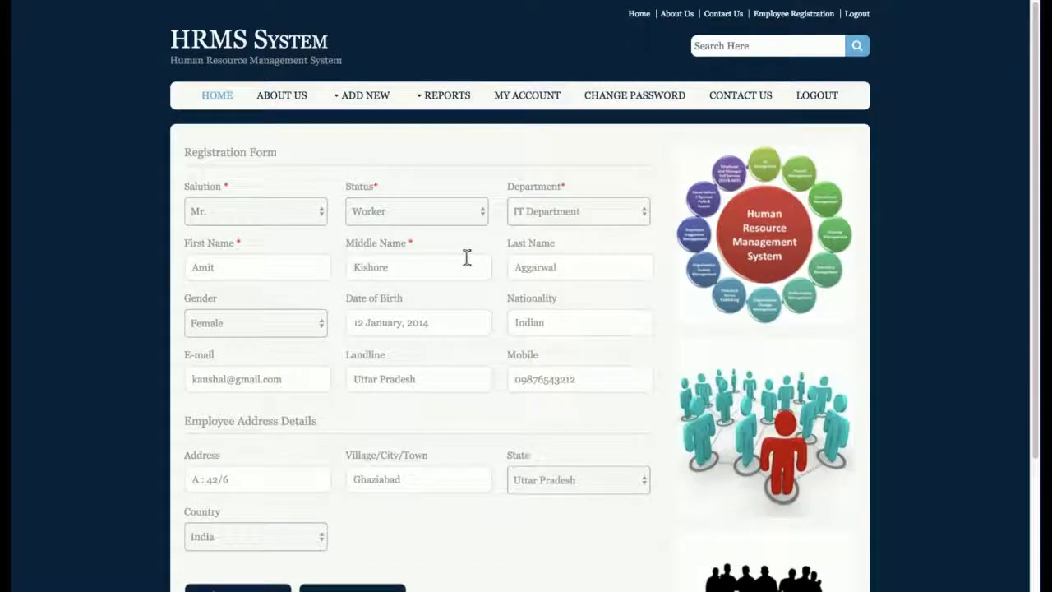
pyautogui.click(636, 94)
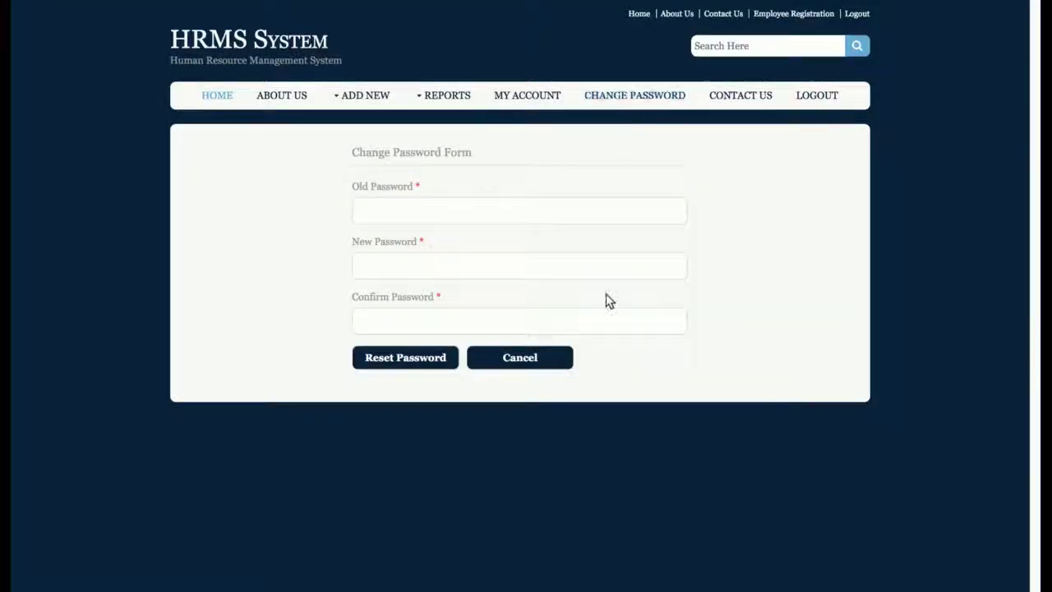
pyautogui.click(733, 98)
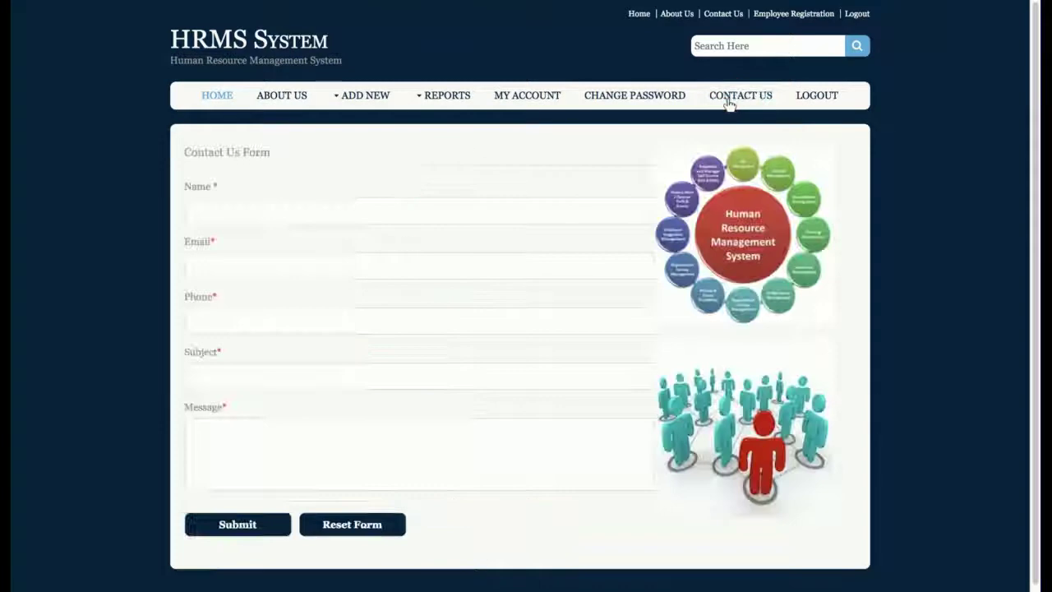
pyautogui.click(822, 94)
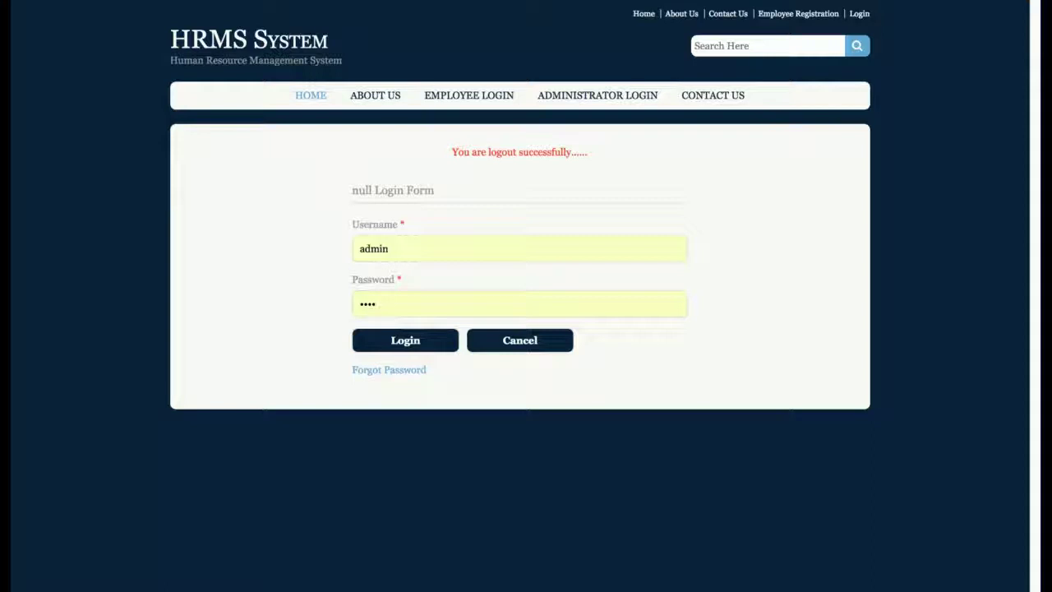
# Step: Log in with the autocompleted 'employee' username
pyautogui.doubleClick(452, 247)
pyautogui.write('em')
pyautogui.press('Down')
pyautogui.press('Return')
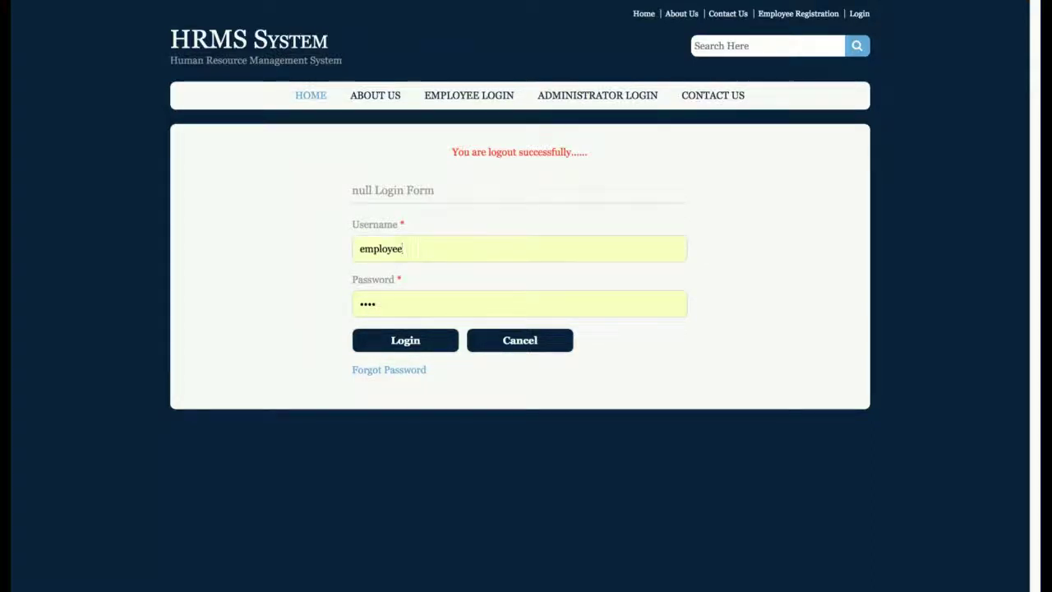
pyautogui.press('Return')
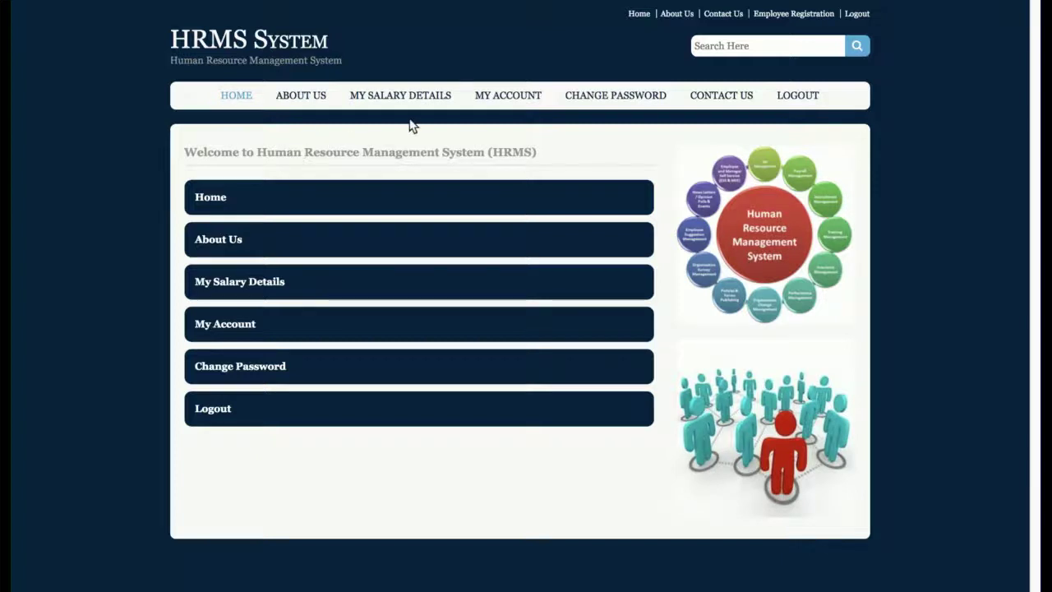
# Step: View My Salary Details, My Account, Change Password and Contact Us, then log out to Home
pyautogui.click(376, 99)
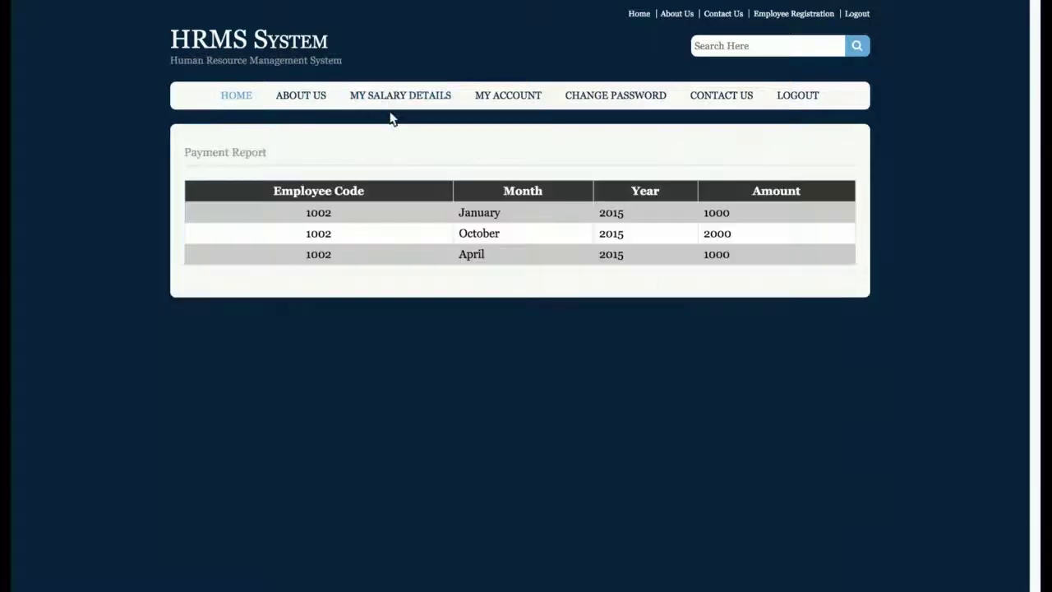
pyautogui.click(511, 95)
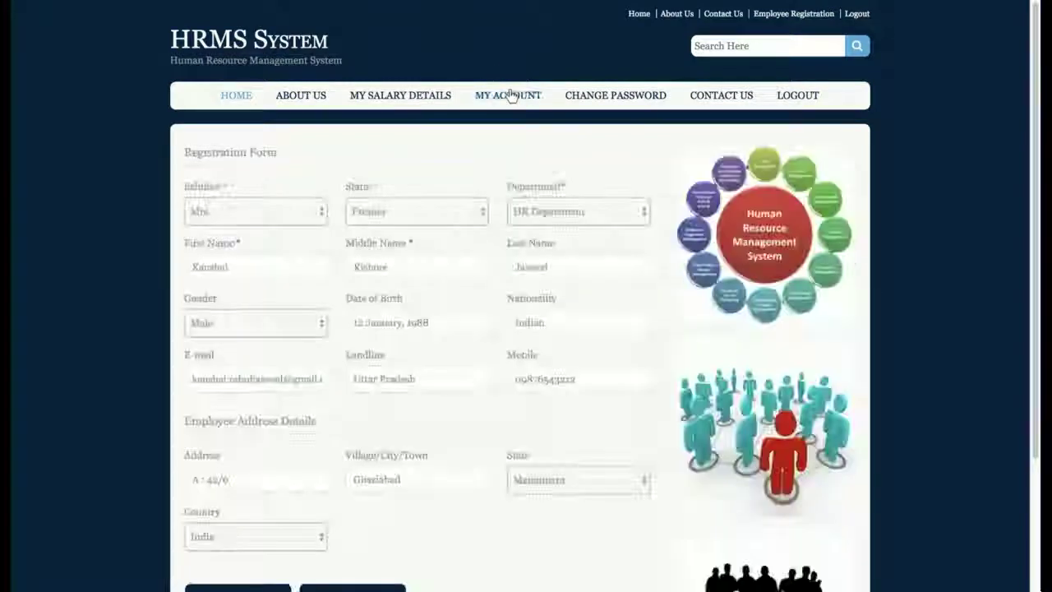
pyautogui.click(620, 98)
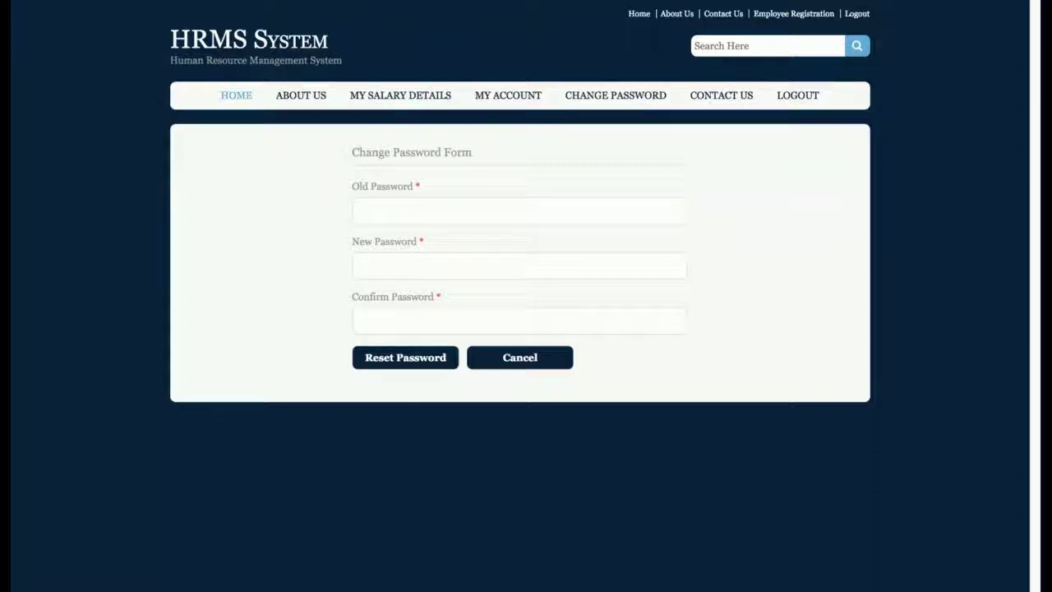
pyautogui.click(699, 101)
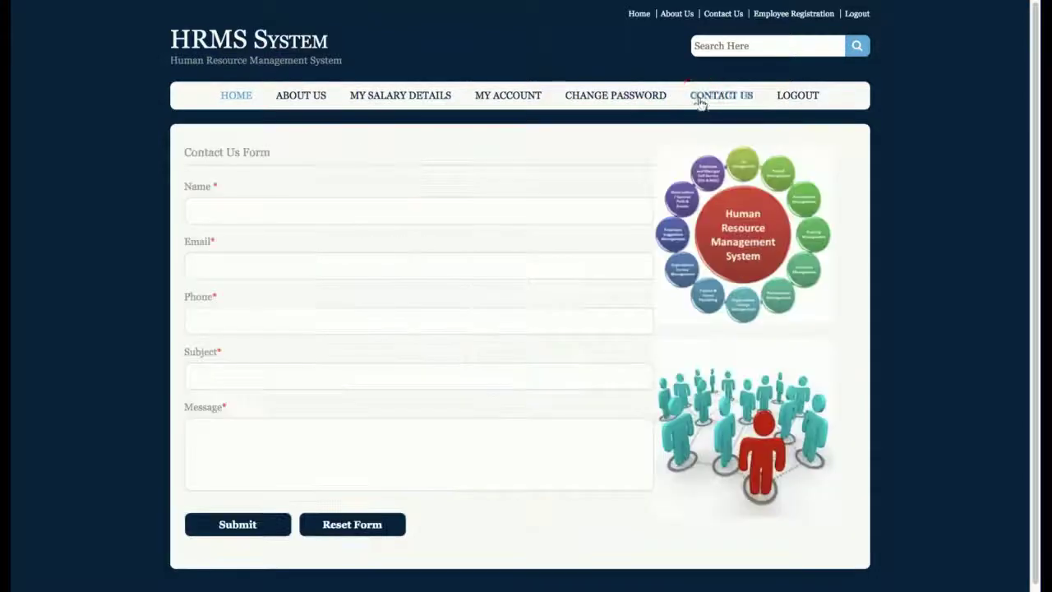
pyautogui.click(796, 97)
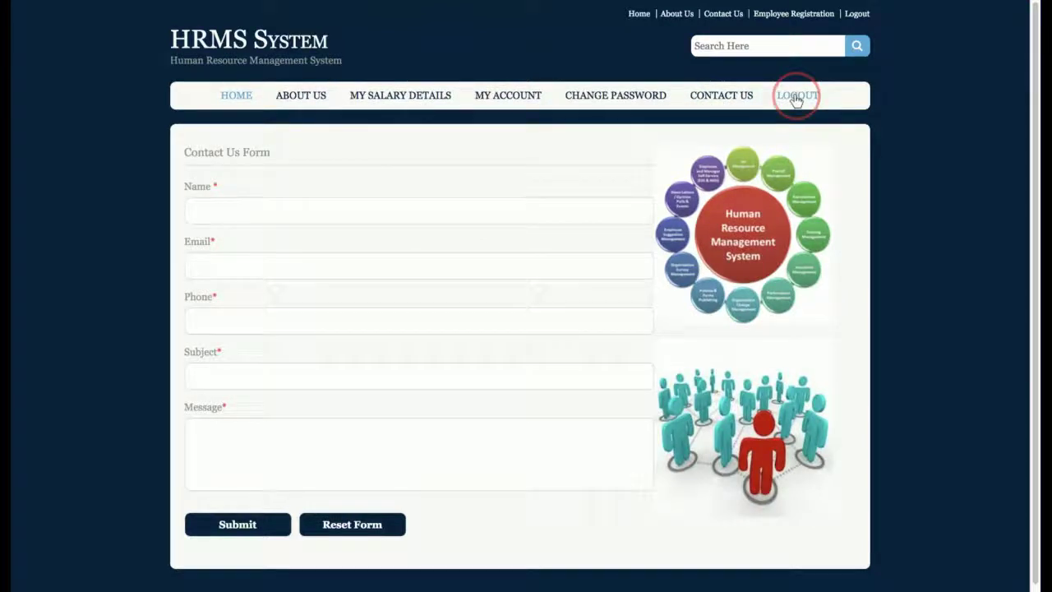
pyautogui.click(302, 97)
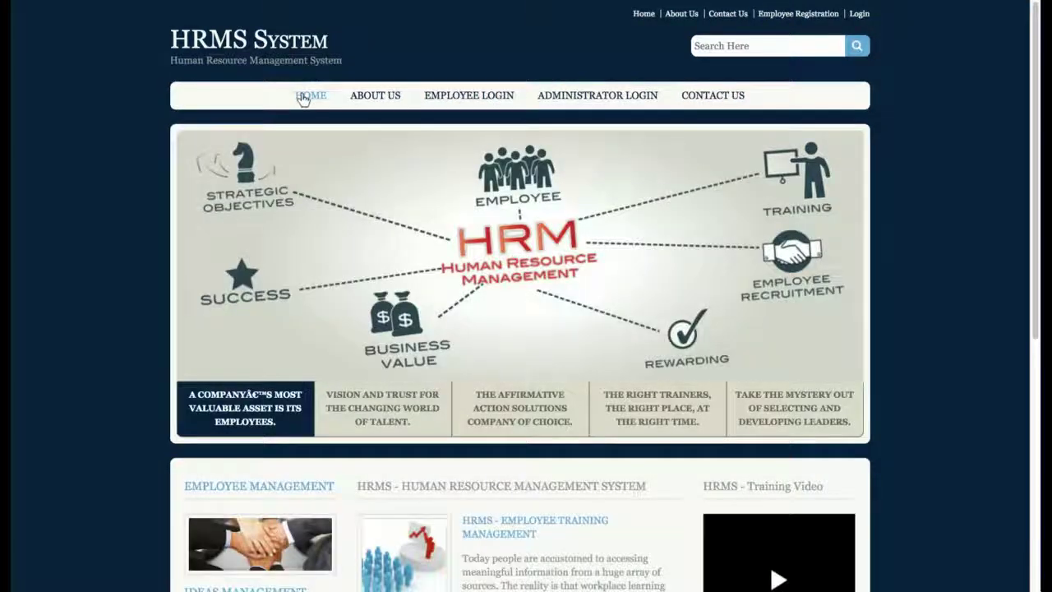